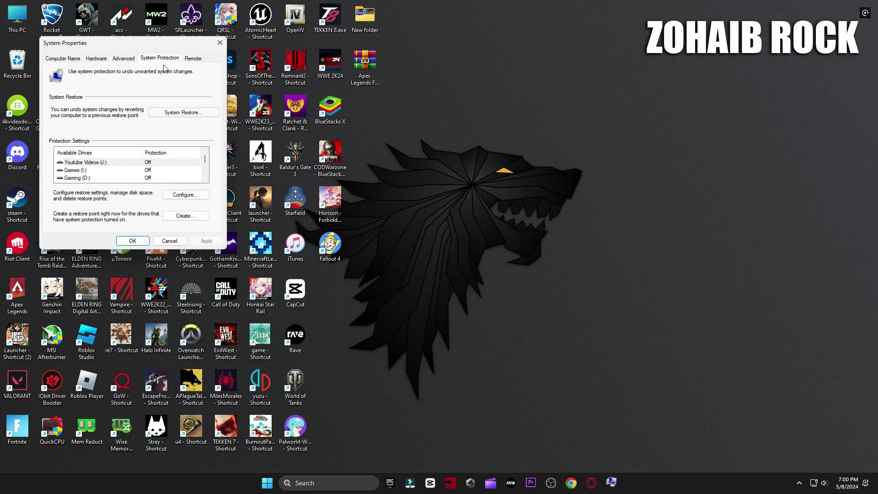
# Open the system protection configuration for Local Disk (C:) and confirm it with Turn on system protection selected.
pyautogui.moveTo(154, 51); pyautogui.dragTo(528, 113)
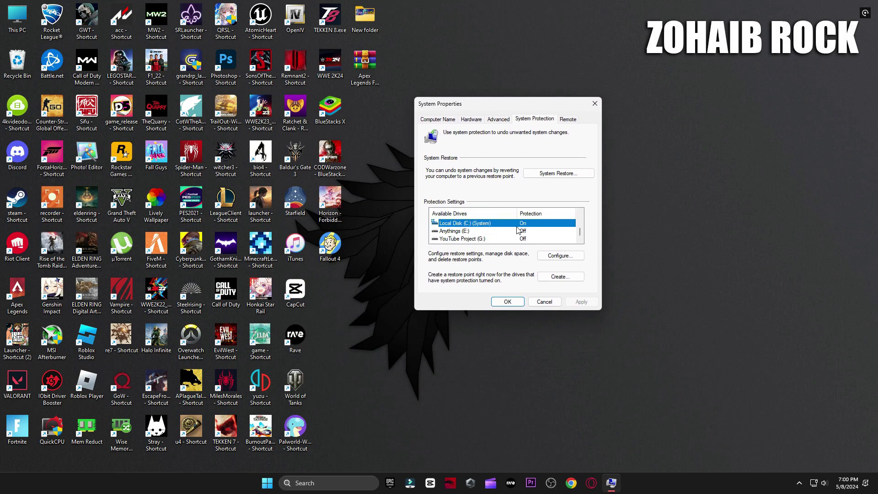
pyautogui.click(556, 258)
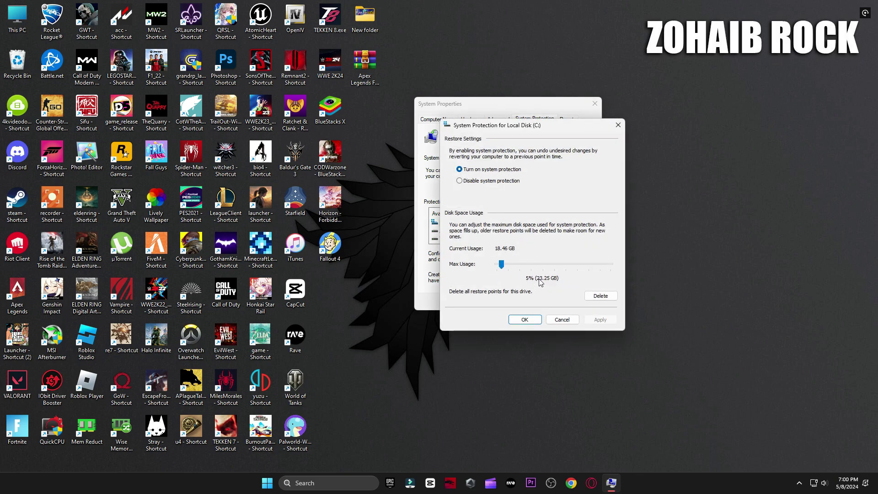
pyautogui.click(525, 320)
# Create a restore point with the description "backup" and close System Properties.
pyautogui.click(561, 277)
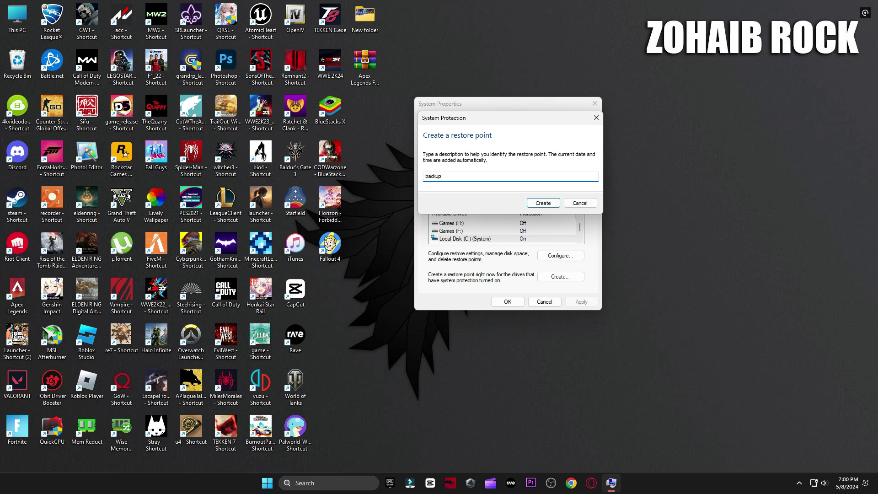
pyautogui.click(533, 206)
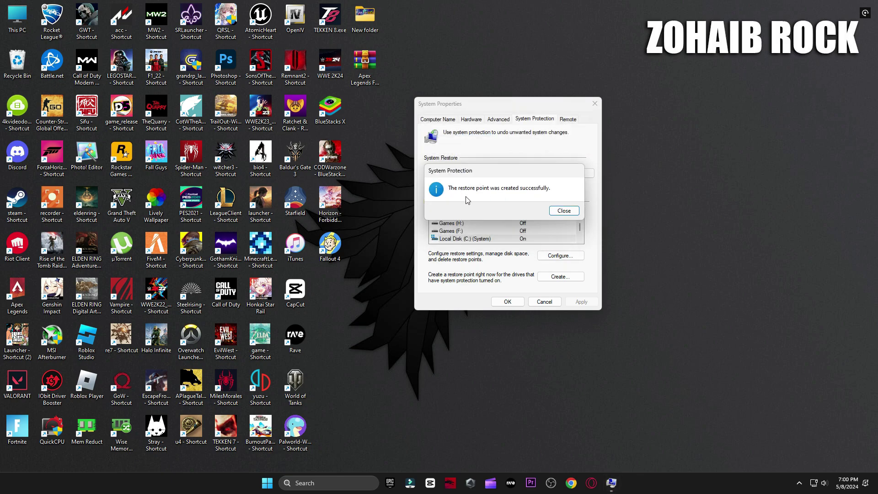
pyautogui.click(558, 213)
pyautogui.click(508, 302)
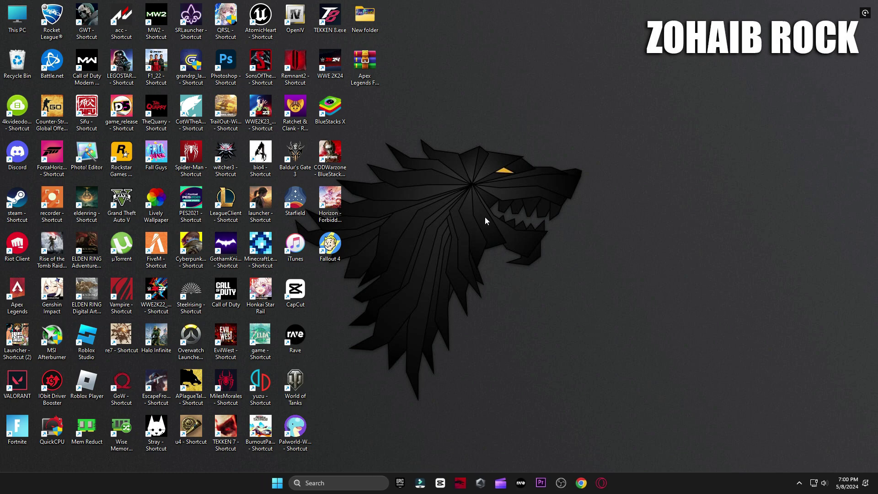
# Extract the Apex Legends FPS BOOST For Low End Pc archive onto the desktop and open the extracted pack's 1 Windows Tweaks folder.
pyautogui.hotkey('ctrl', 'v')
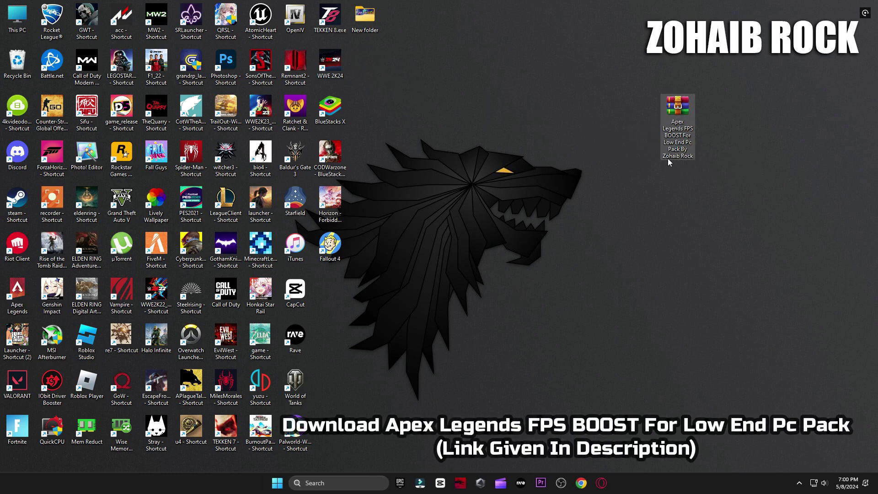
pyautogui.rightClick(676, 122)
pyautogui.moveTo(713, 289)
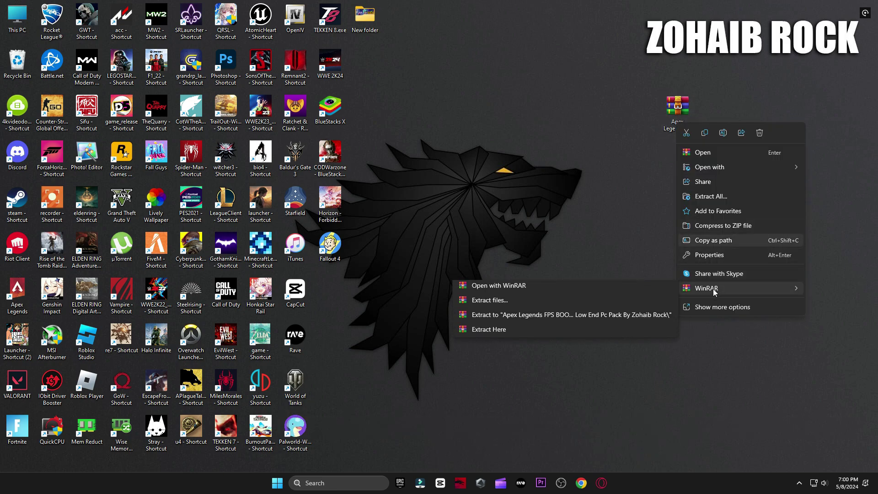
pyautogui.click(520, 334)
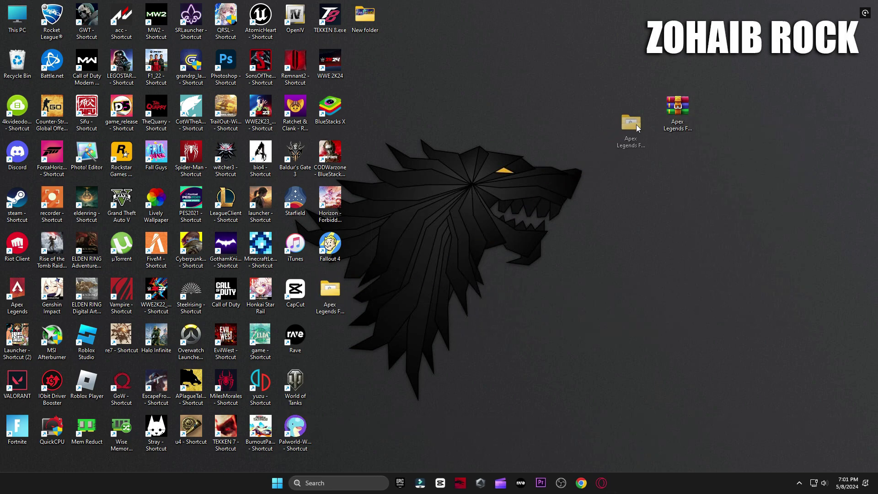
pyautogui.moveTo(638, 128); pyautogui.dragTo(635, 134)
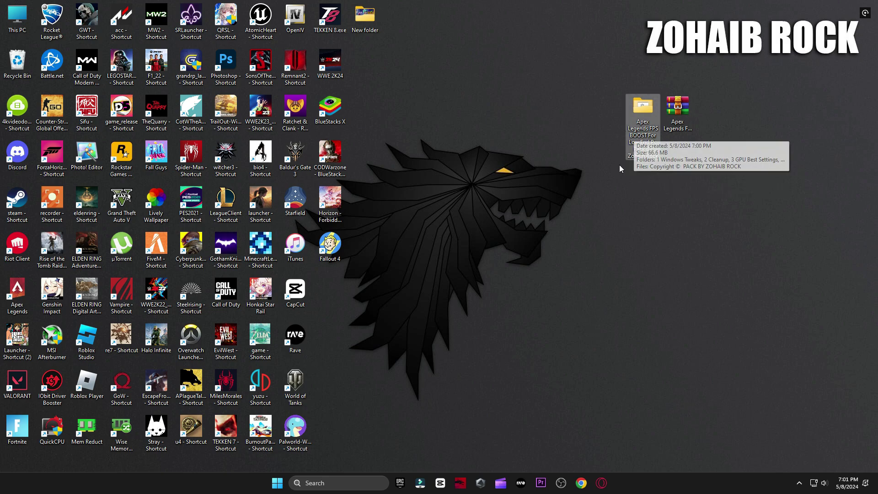
pyautogui.doubleClick(642, 124)
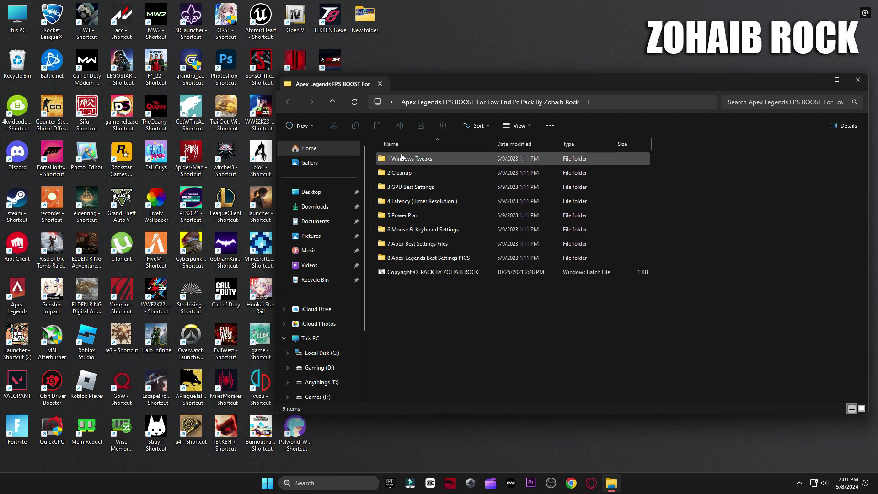
pyautogui.doubleClick(418, 160)
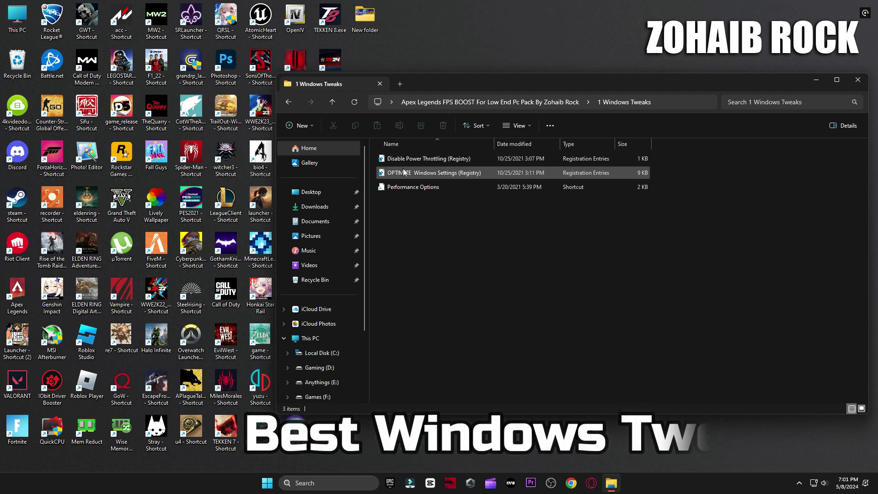
# Look through the System page of Windows Settings and close Settings.
pyautogui.click(267, 483)
pyautogui.click(423, 282)
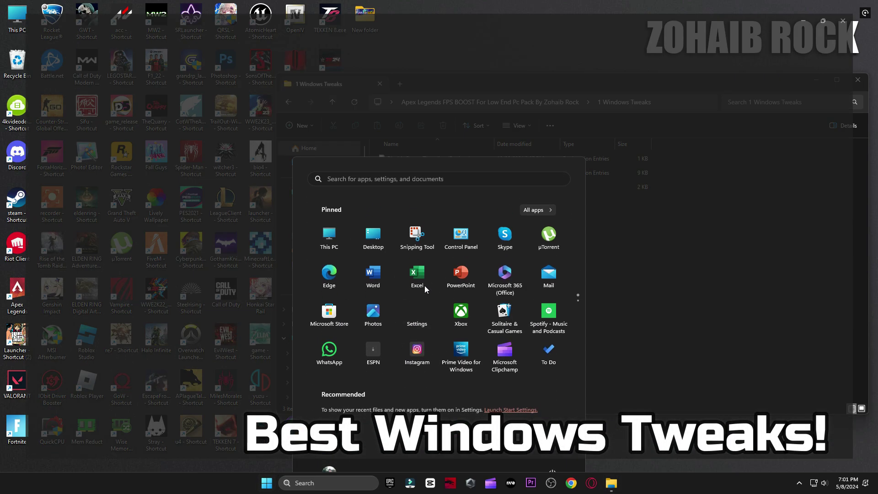
pyautogui.click(55, 116)
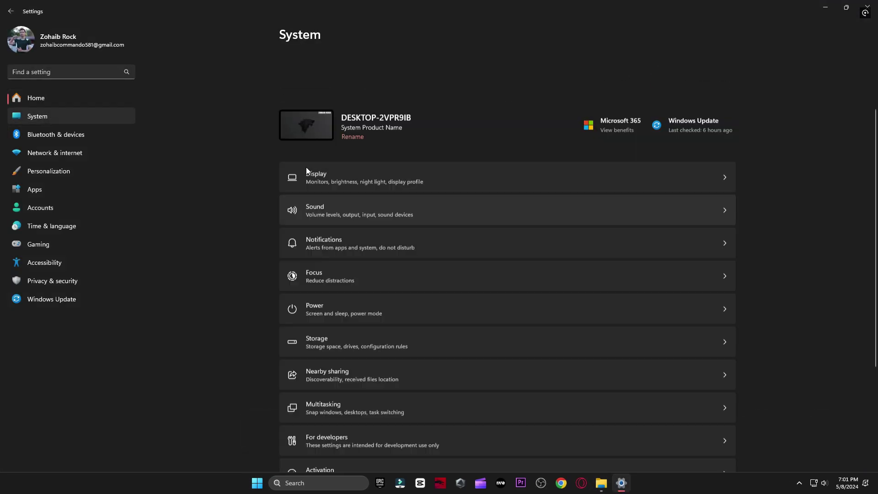
pyautogui.scroll(-6, 343, 206)
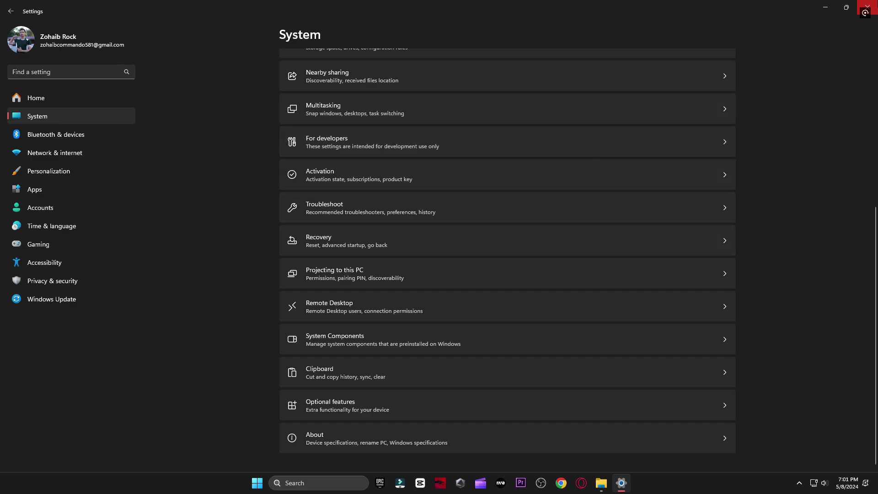
pyautogui.click(868, 7)
# Merge the OPTIMIZE Windows Settings and Disable Power Throttling registry files into the Windows registry.
pyautogui.doubleClick(433, 172)
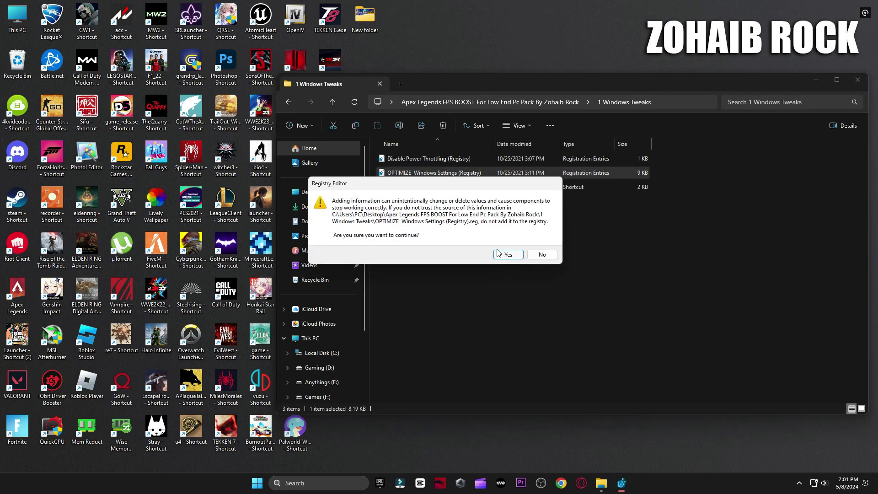
pyautogui.click(507, 254)
pyautogui.click(539, 247)
pyautogui.doubleClick(418, 160)
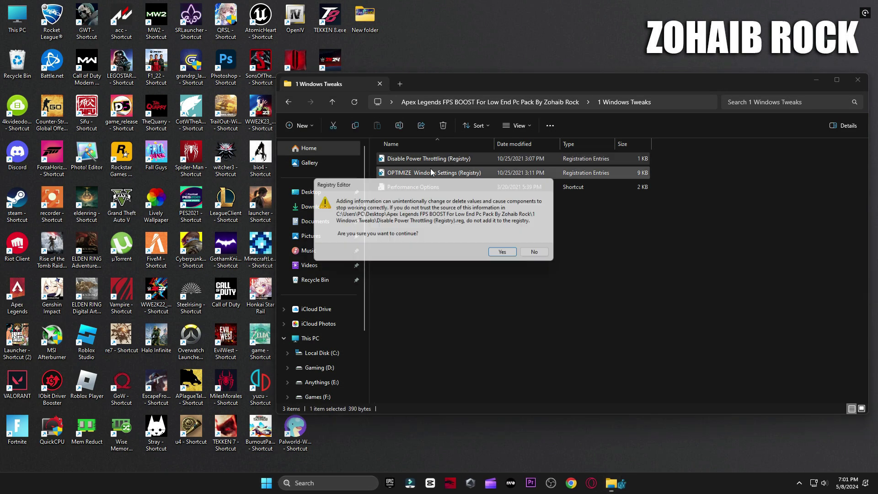
pyautogui.click(502, 251)
pyautogui.click(540, 243)
# Open the Performance Options shortcut and accept the visual effects setting Let Windows choose what's best for my computer.
pyautogui.doubleClick(432, 188)
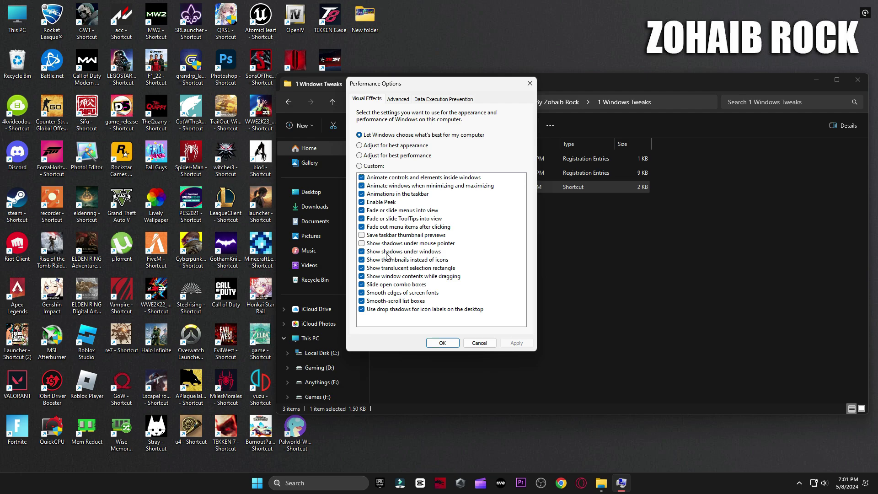
pyautogui.click(432, 344)
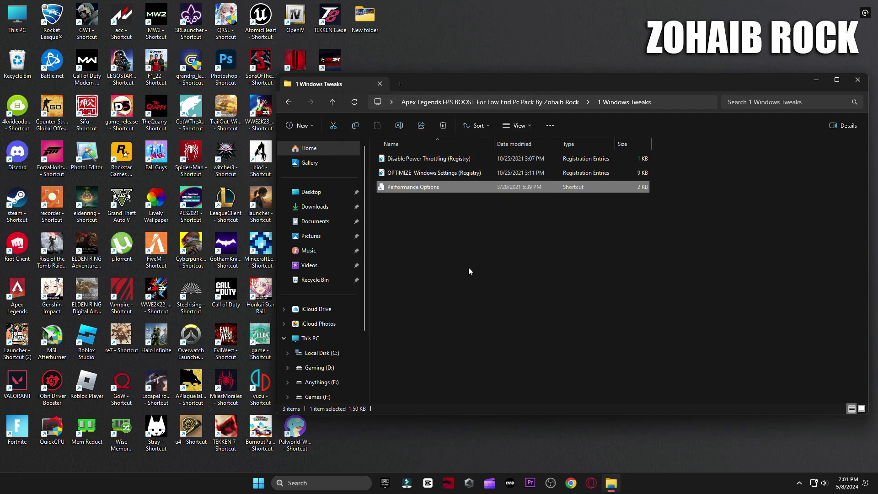
# Run the Delete Prefetch Files, Delete Temporary Files and Delete Windows Update Cache scripts from the 2 Cleanup folder.
pyautogui.hotkey('alt', 'Up')
pyautogui.doubleClick(413, 174)
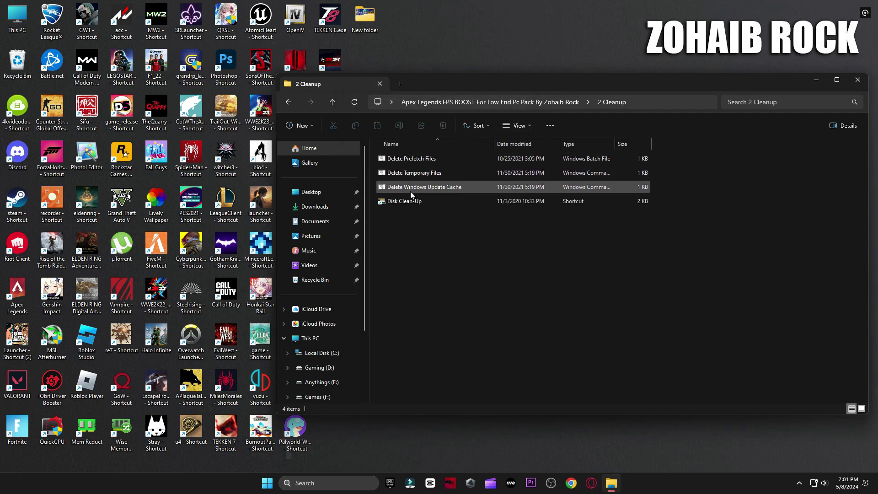
pyautogui.click(400, 158)
pyautogui.click(408, 176)
pyautogui.doubleClick(408, 176)
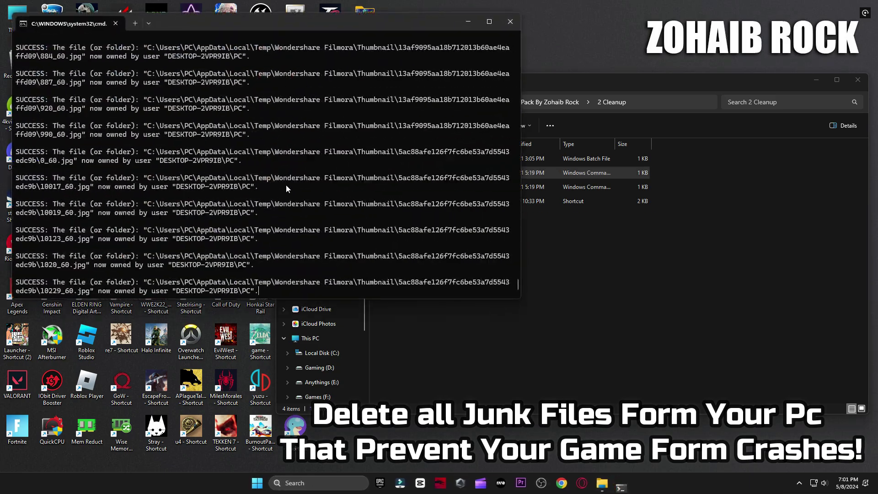
pyautogui.press('Return')
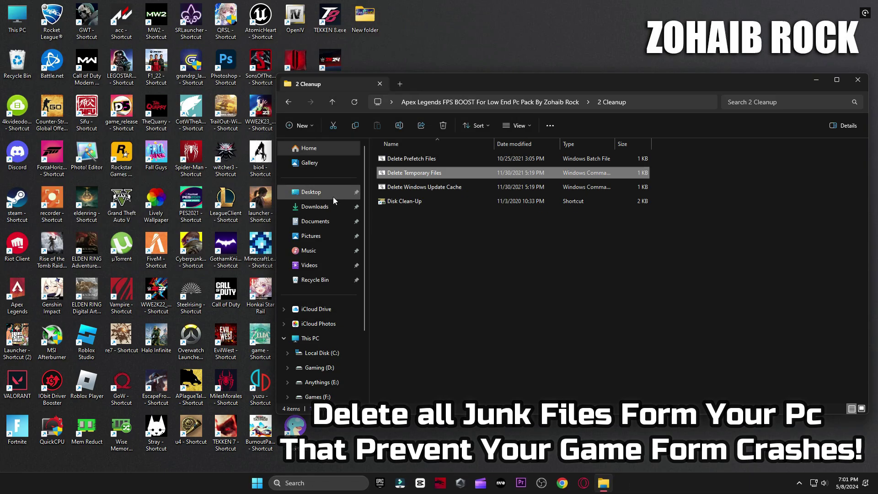
pyautogui.doubleClick(393, 188)
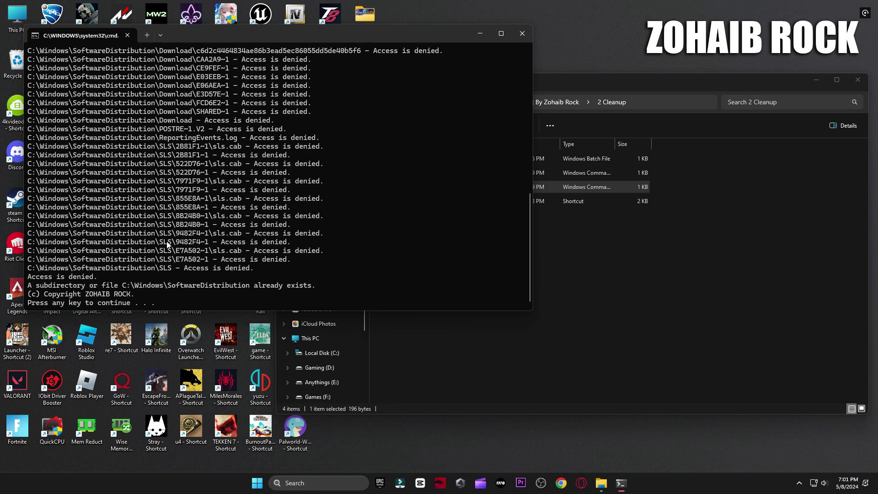
pyautogui.press('Return')
# Run Disk Clean-Up on the C: drive and delete the checked file categories.
pyautogui.doubleClick(398, 201)
pyautogui.click(818, 84)
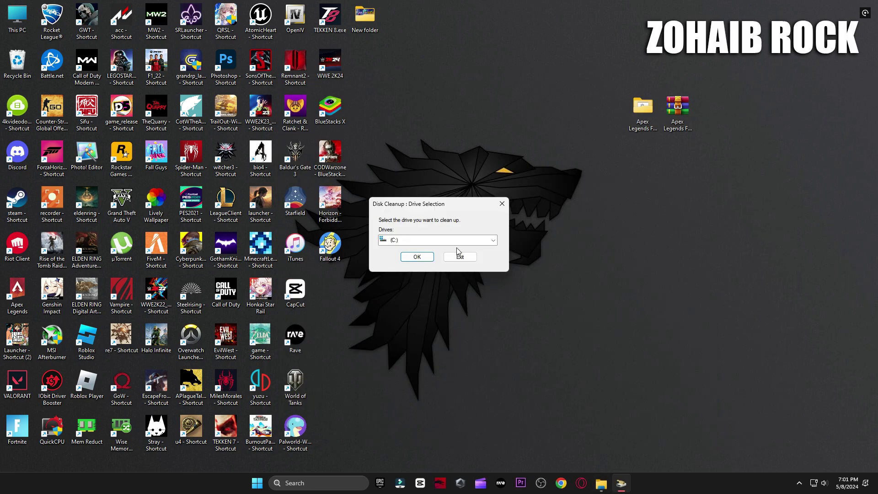
pyautogui.press('Return')
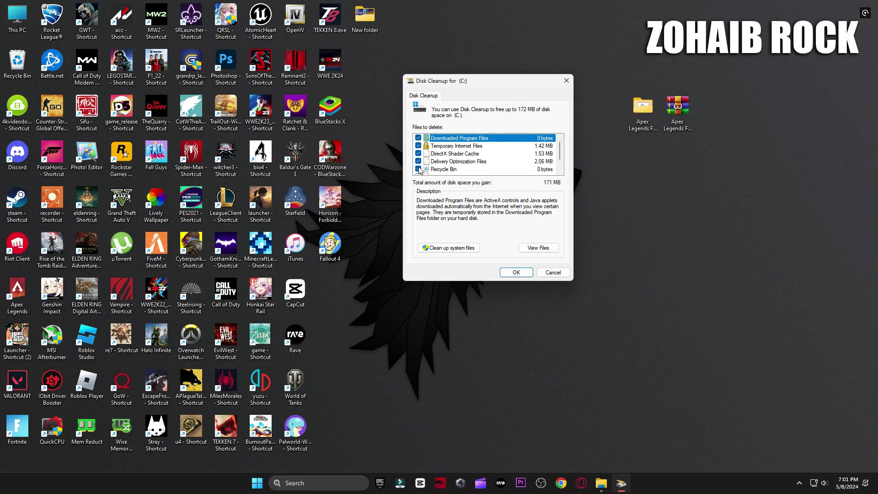
pyautogui.scroll(-1, 419, 170)
pyautogui.click(516, 273)
pyautogui.click(473, 245)
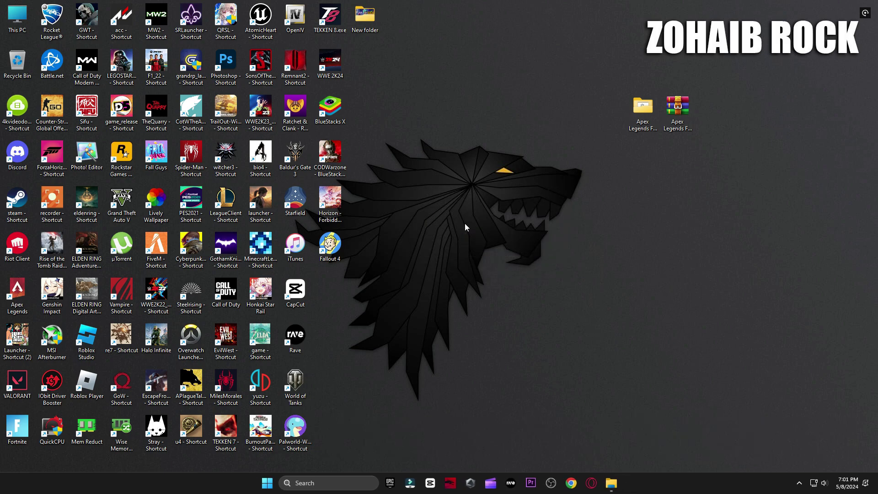
# View the AMD advance and display setting images in the AMD folder of 3 GPU Best Settings.
pyautogui.click(612, 481)
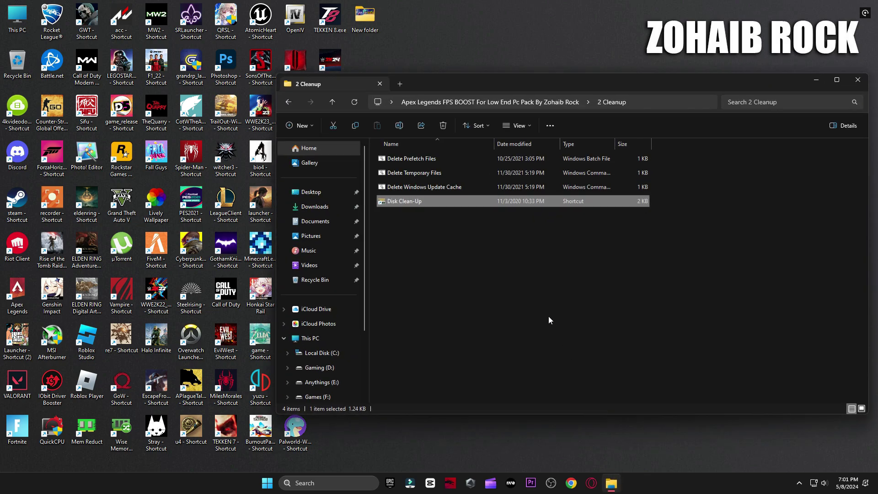
pyautogui.hotkey('alt', 'Left')
pyautogui.doubleClick(415, 192)
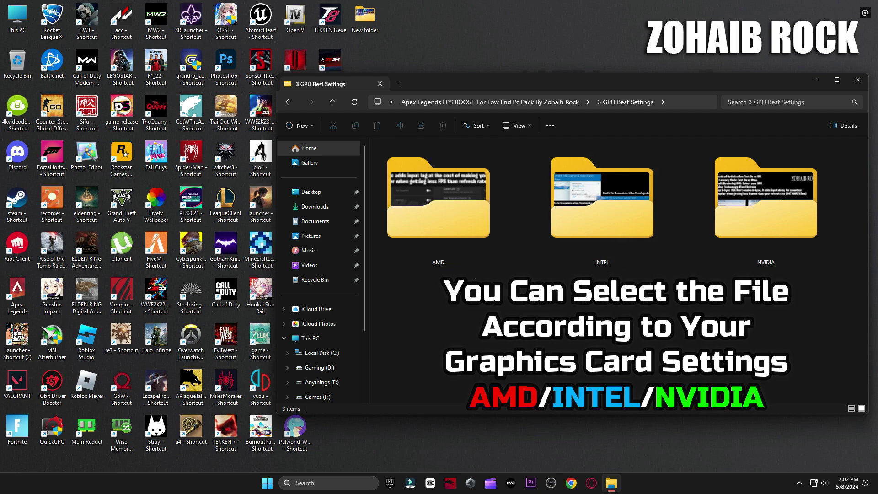
pyautogui.doubleClick(414, 215)
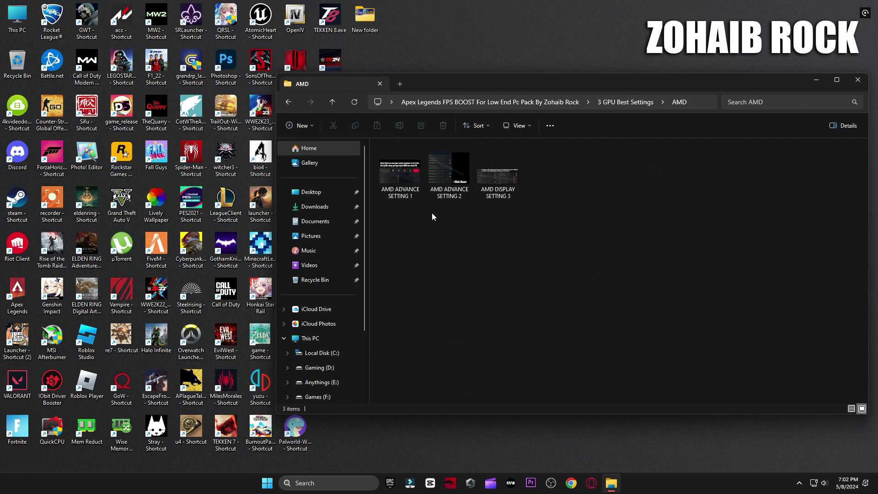
pyautogui.doubleClick(402, 177)
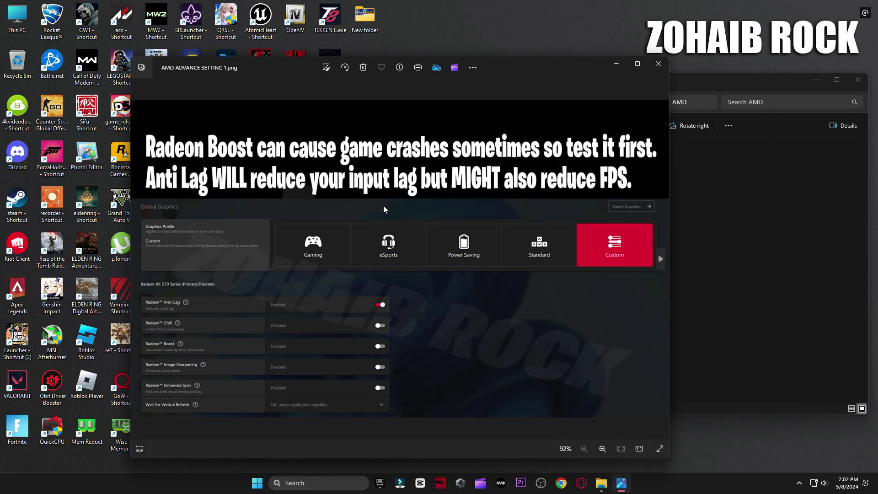
pyautogui.press('Right')
pyautogui.press('Right')
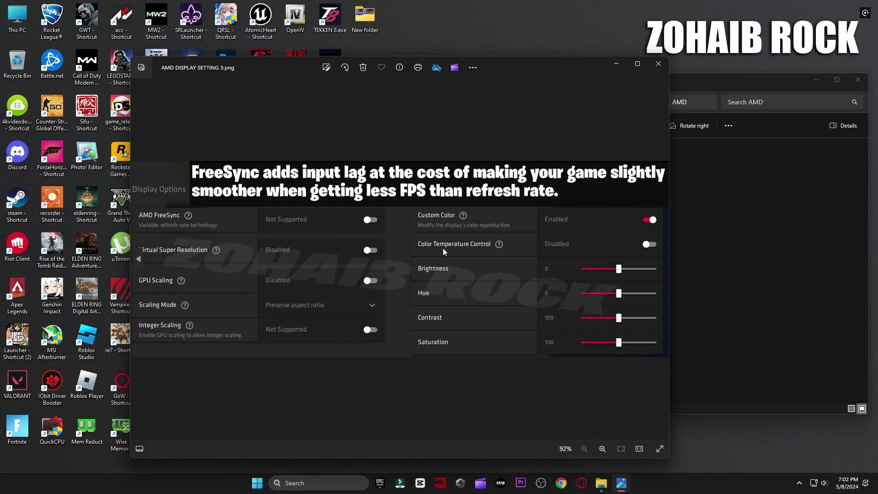
pyautogui.click(659, 67)
# View the Intel HD Graphics Control Panel image in the INTEL folder of 3 GPU Best Settings.
pyautogui.hotkey('alt', 'Left')
pyautogui.press('Right')
pyautogui.press('Right')
pyautogui.press('Return')
pyautogui.click(453, 193)
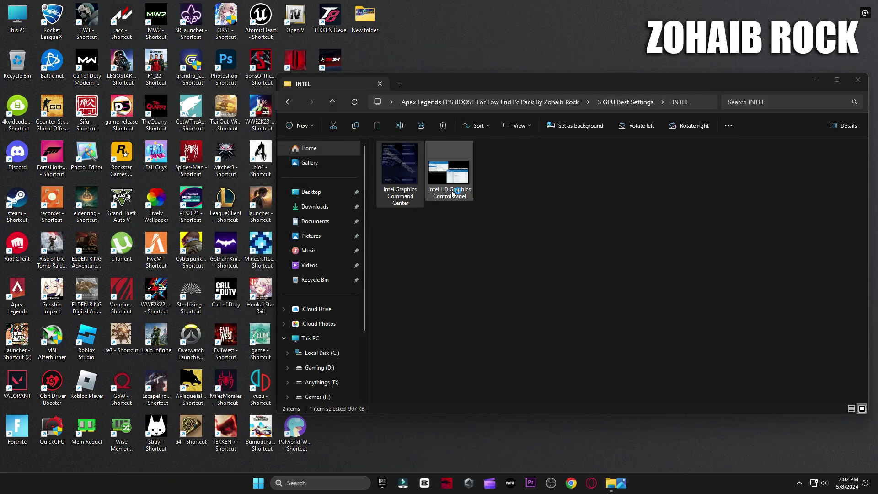
pyautogui.doubleClick(453, 192)
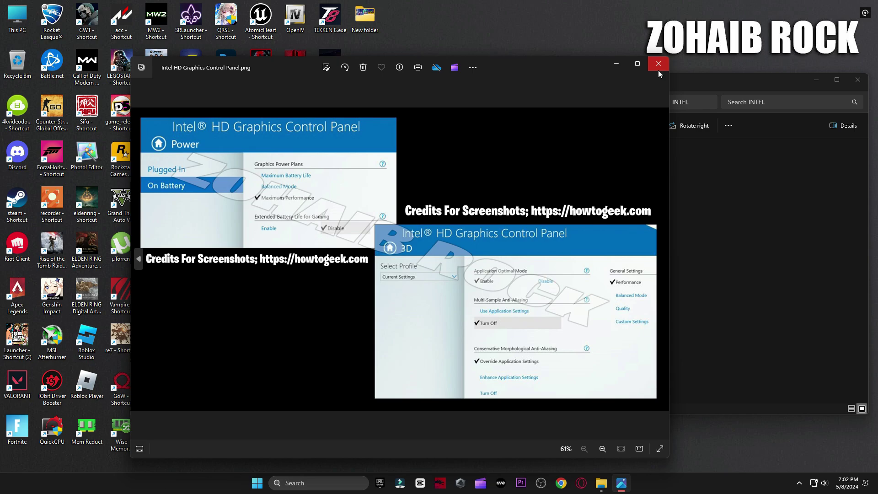
pyautogui.click(659, 64)
# Open the NVIDIA Settings (Manage 3D Settings) image from the NVIDIA folder for reference.
pyautogui.hotkey('alt', 'Left')
pyautogui.doubleClick(764, 210)
pyautogui.click(398, 184)
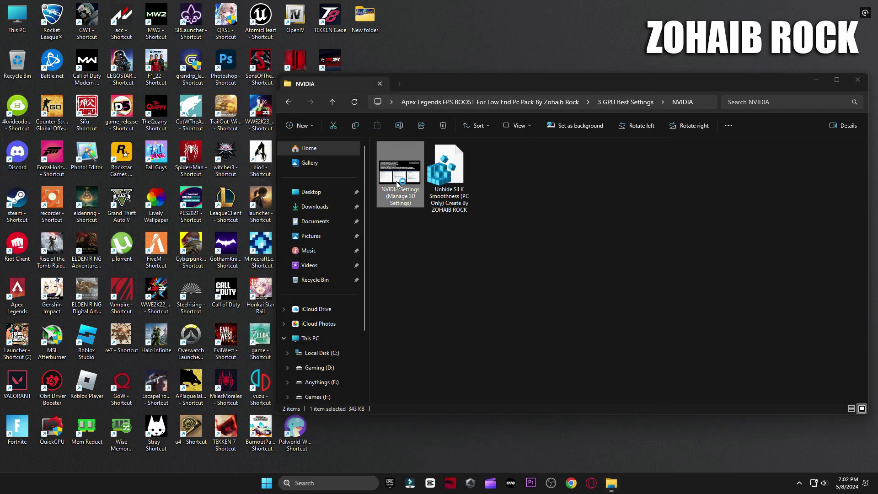
pyautogui.doubleClick(397, 184)
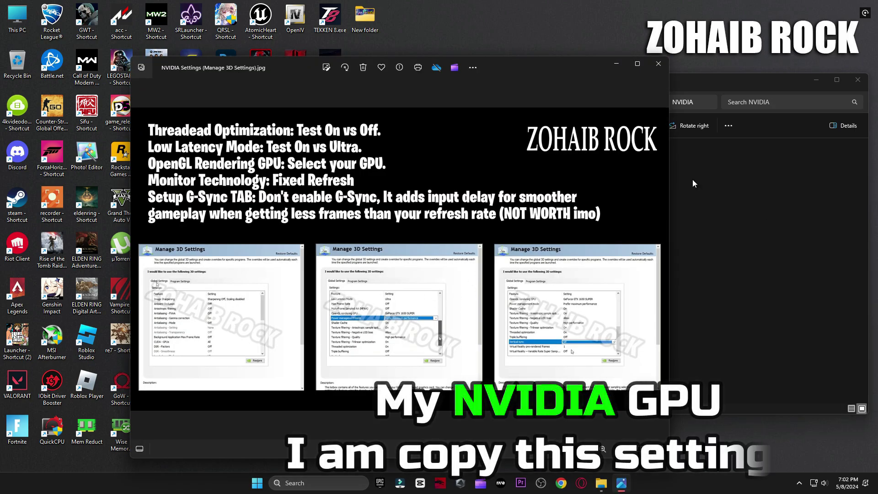
# Switch to the NVIDIA Control Panel and check the advanced 3D image settings option under Adjust Image Settings with Preview.
pyautogui.click(857, 80)
pyautogui.rightClick(713, 134)
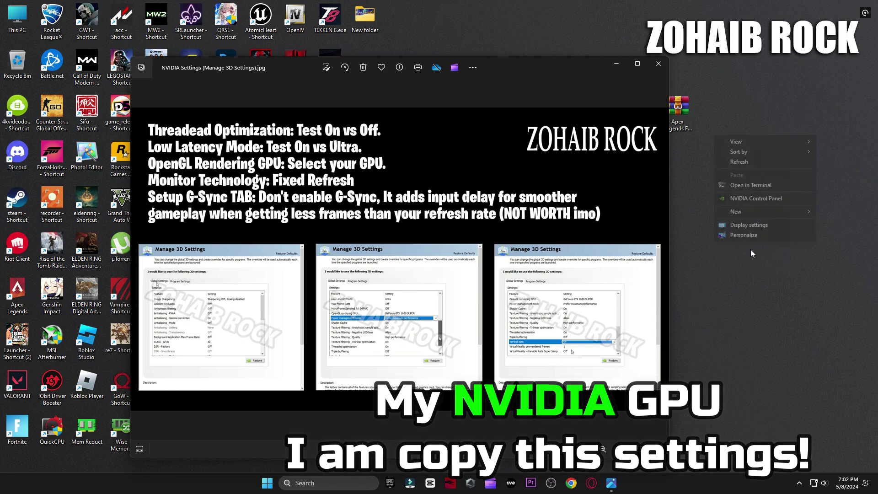
pyautogui.click(742, 199)
pyautogui.click(658, 64)
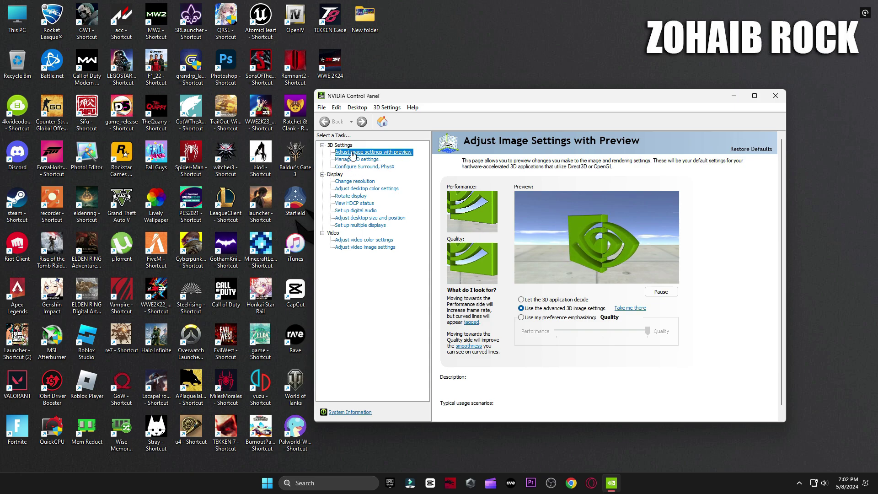
pyautogui.moveTo(567, 313)
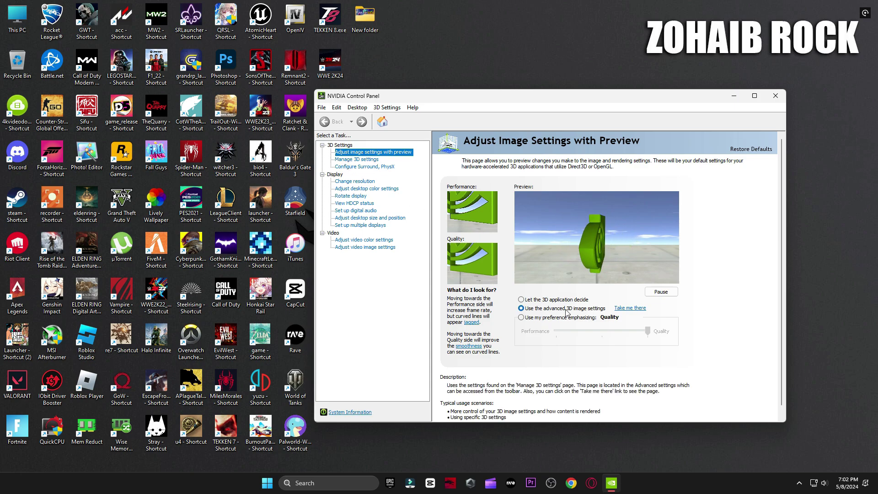
# Review the complete list of global settings under Manage 3D Settings in the NVIDIA Control Panel.
pyautogui.click(369, 161)
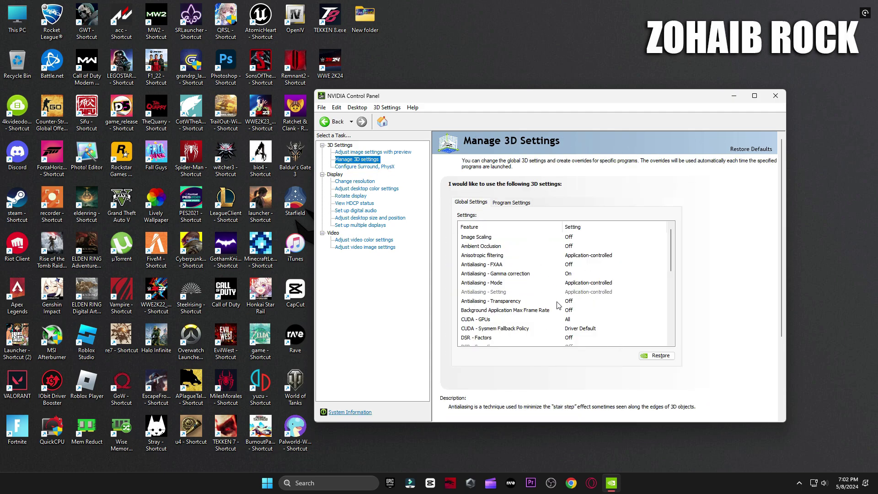
pyautogui.scroll(-3, 595, 302)
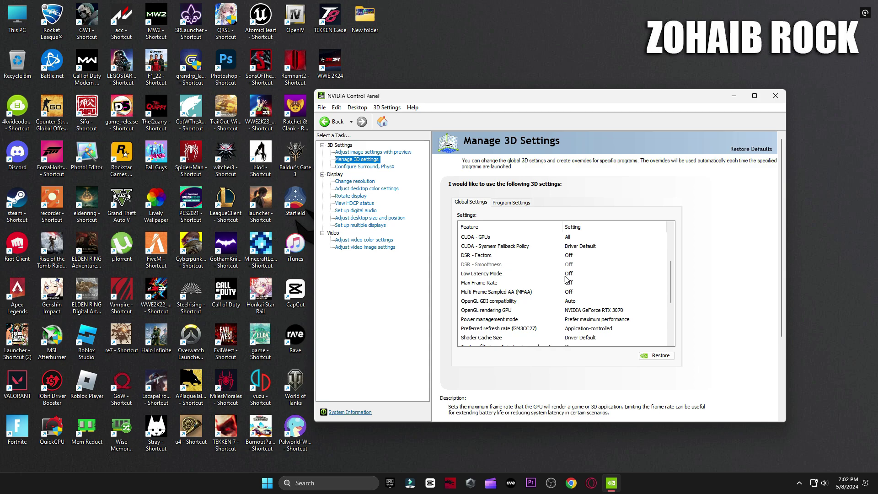
pyautogui.scroll(-1, 560, 254)
pyautogui.scroll(-2, 557, 253)
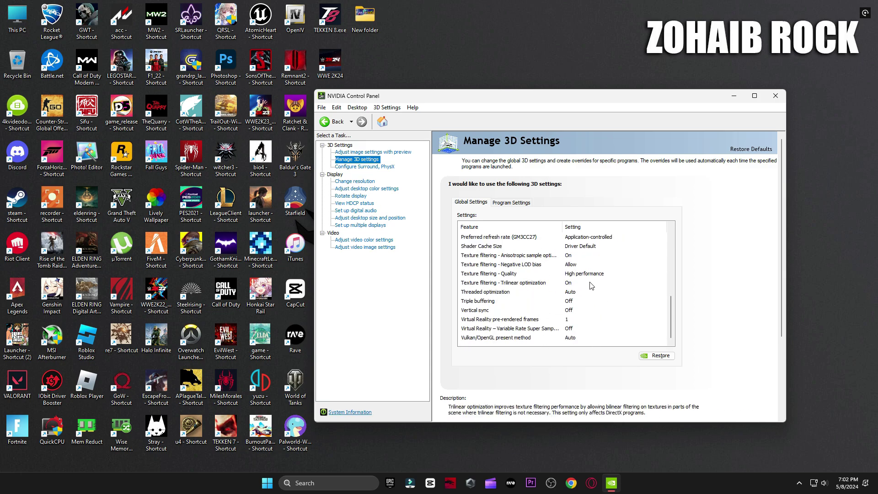
pyautogui.click(410, 153)
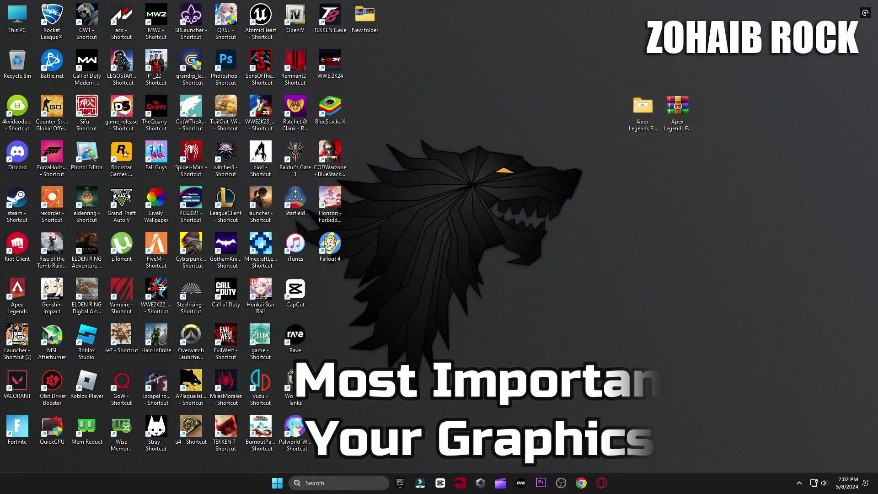
# Check the installed graphics driver's update status on the Drivers page of the NVIDIA app.
pyautogui.click(314, 483)
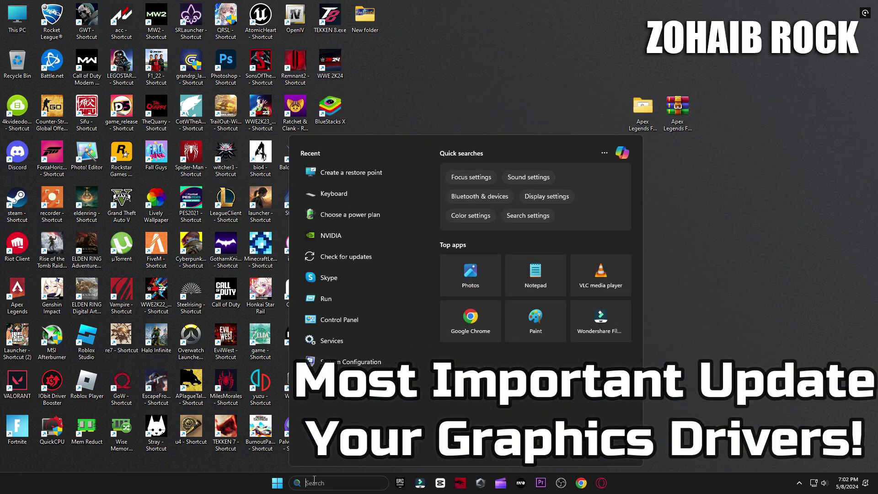
pyautogui.write('nvi')
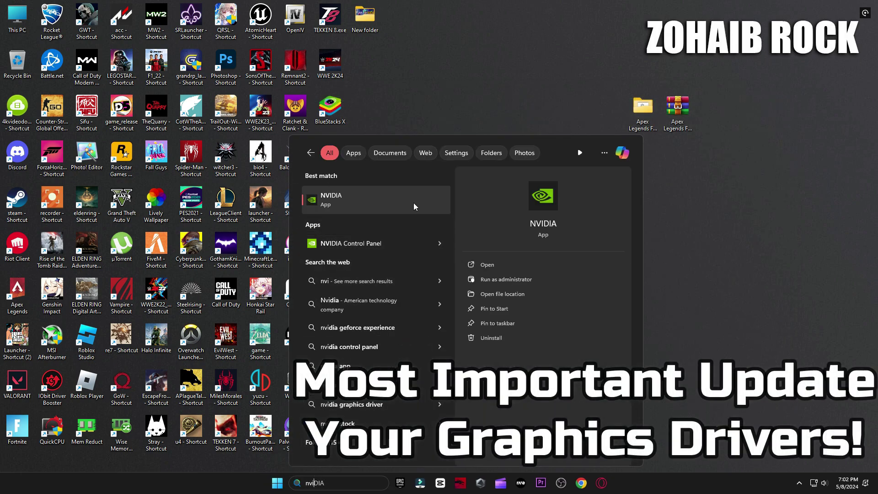
pyautogui.click(364, 203)
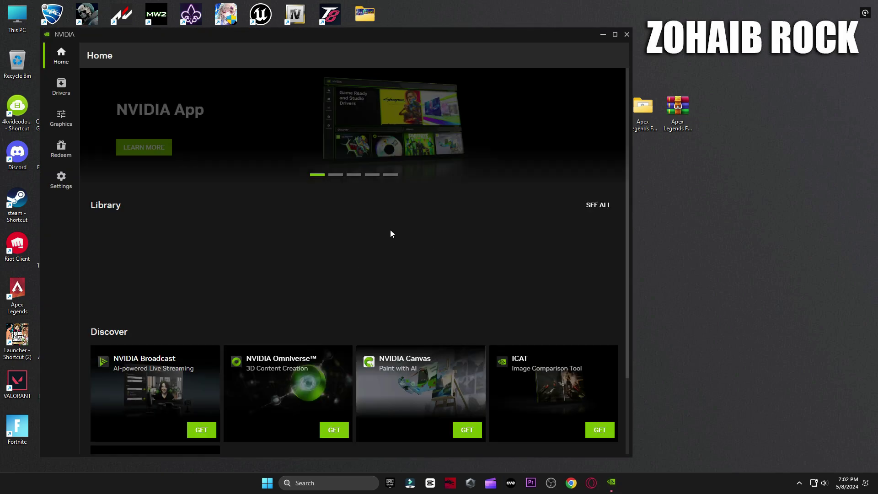
pyautogui.click(63, 92)
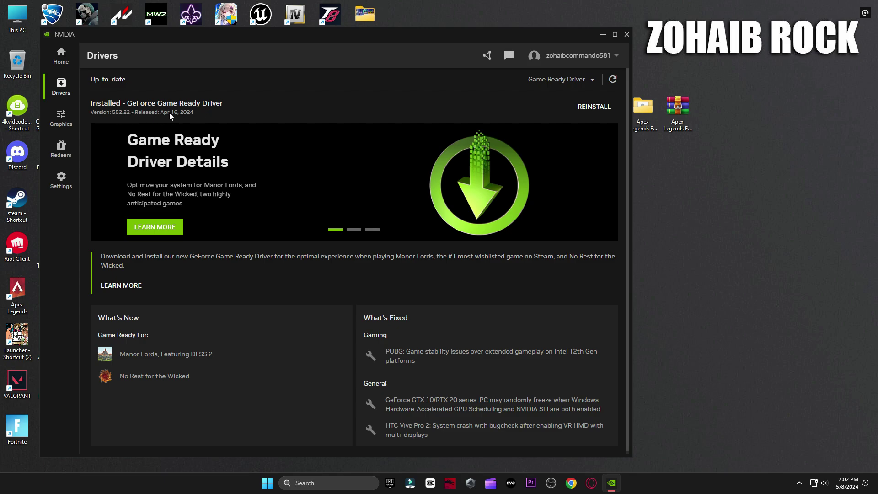
pyautogui.click(627, 34)
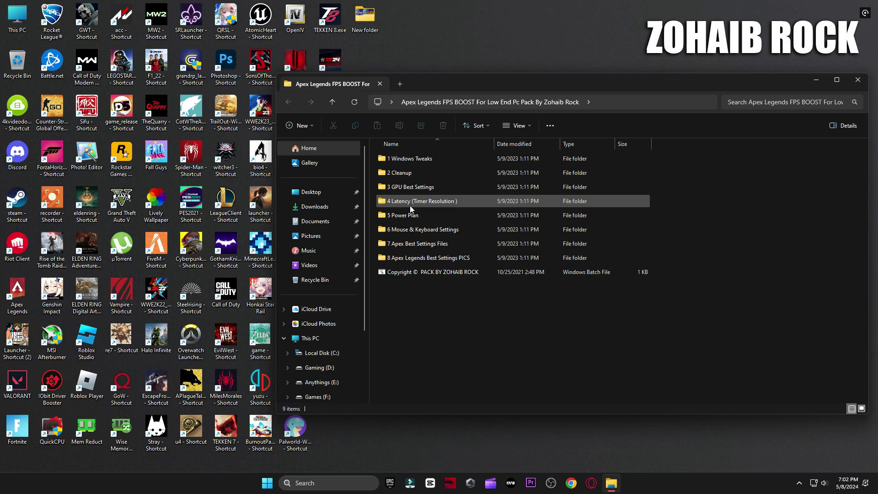
# Run Timer Resolution from the 4 Latency (Timer Resolution) folder, set it to maximum at 0.500 milliseconds, and keep it running.
pyautogui.doubleClick(410, 204)
pyautogui.doubleClick(400, 160)
pyautogui.moveTo(456, 196); pyautogui.dragTo(613, 200)
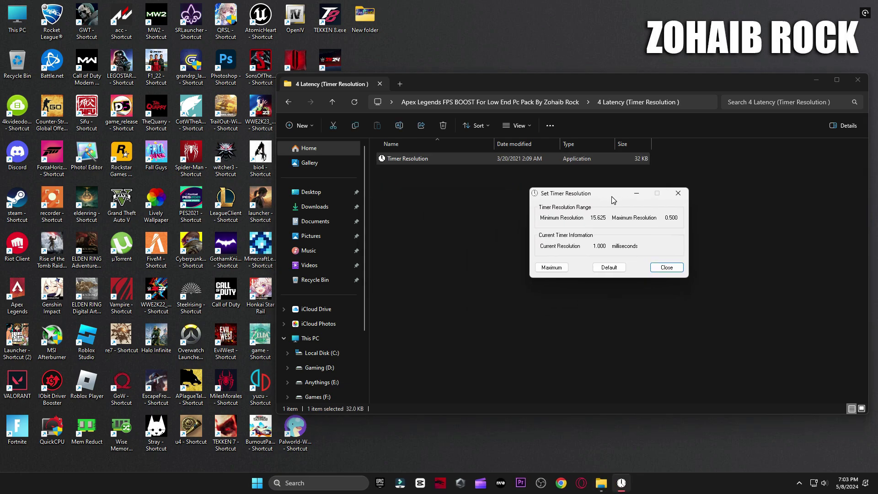
pyautogui.doubleClick(598, 246)
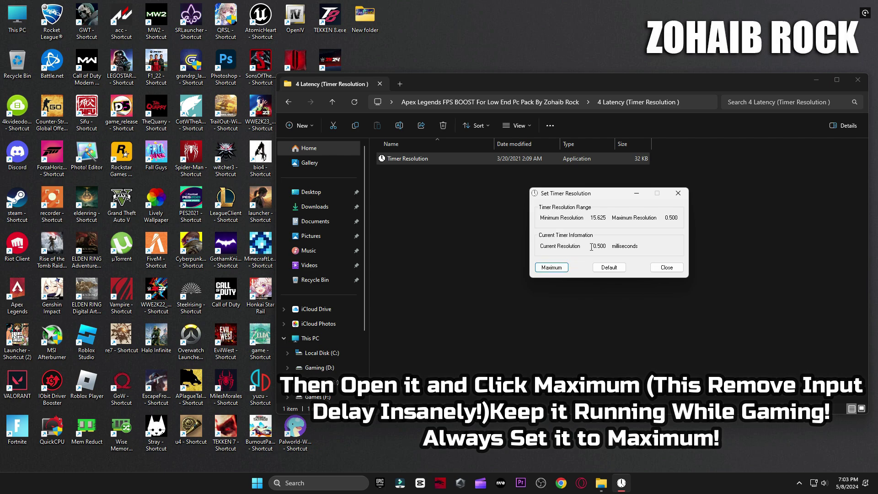
pyautogui.click(479, 184)
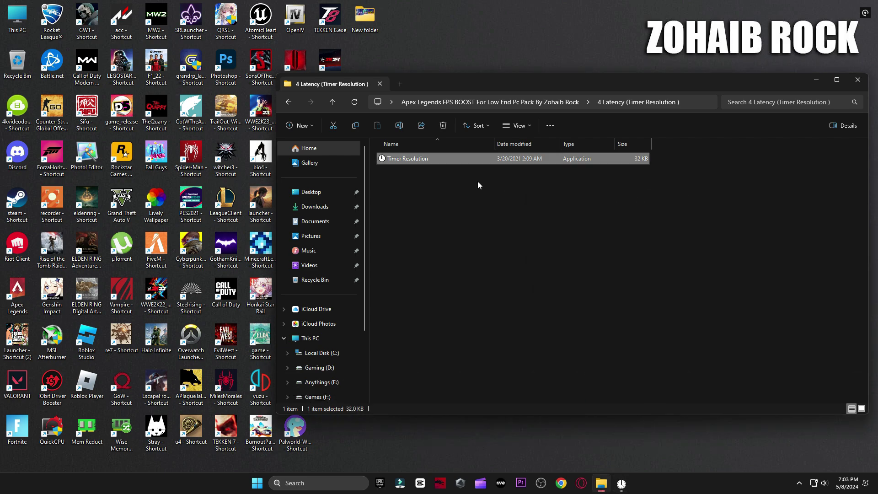
# Locate the x64bit Quick-CPU installer in the 5 Power Plan folder and launch the already installed Quick CPU.
pyautogui.click(293, 103)
pyautogui.doubleClick(409, 213)
pyautogui.doubleClick(395, 158)
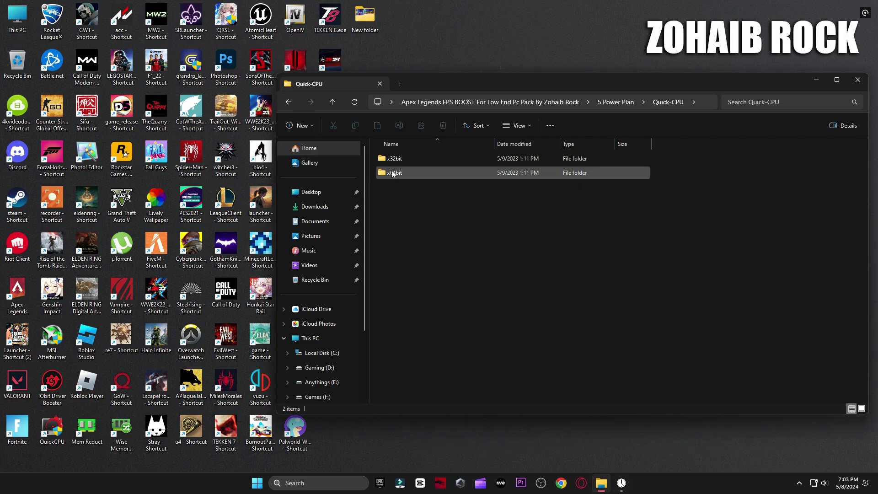
pyautogui.doubleClick(392, 173)
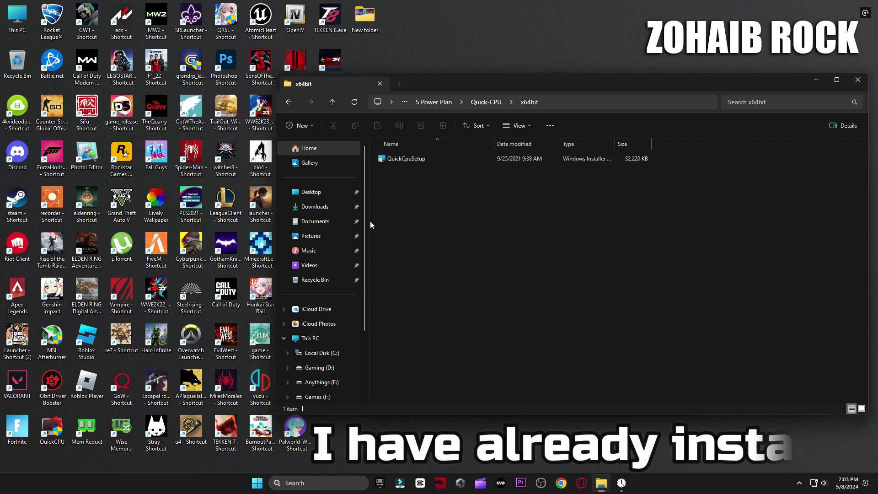
pyautogui.click(53, 431)
pyautogui.click(857, 80)
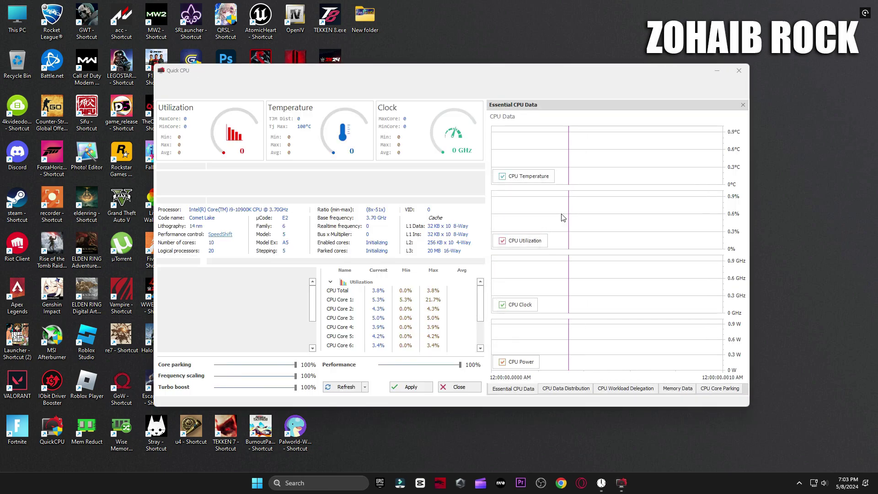
# Apply the High performance power plan in Quick CPU with core parking, frequency scaling, turbo boost and performance at 100%.
pyautogui.click(242, 176)
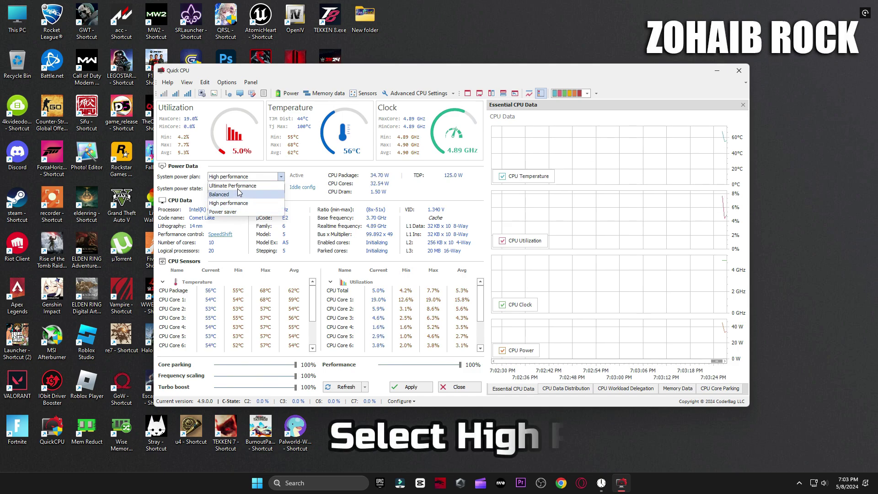
pyautogui.click(214, 204)
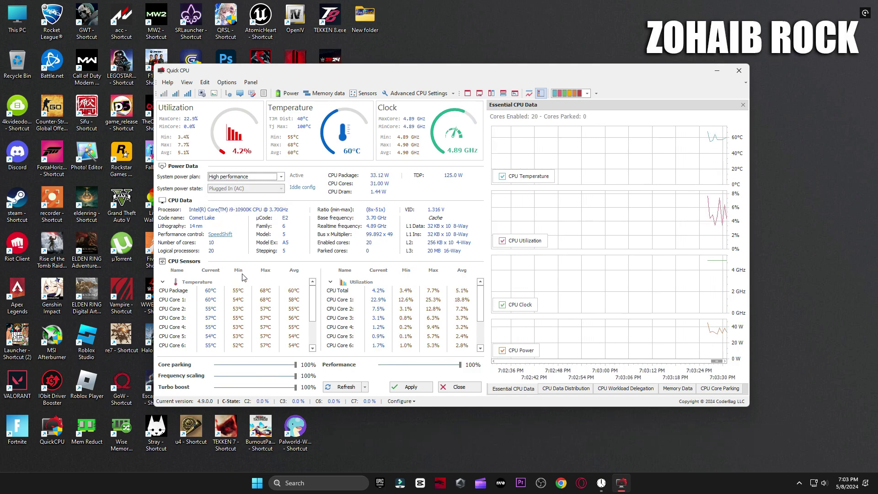
pyautogui.click(274, 369)
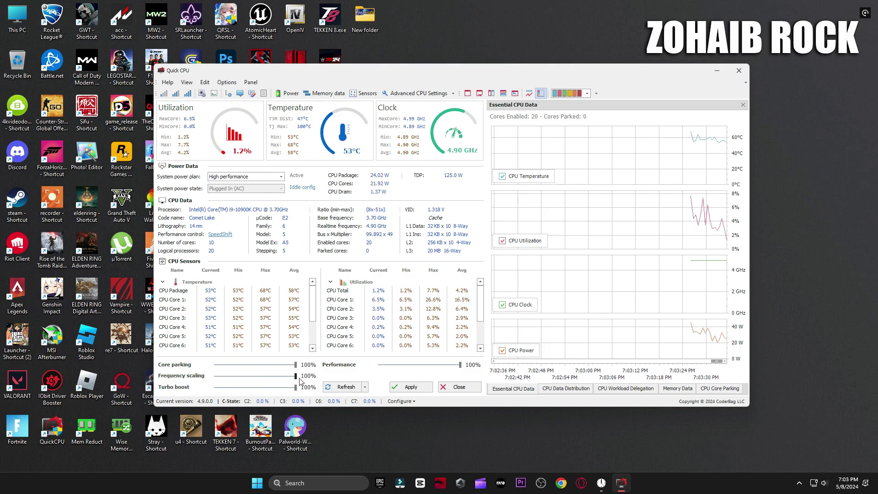
pyautogui.moveTo(256, 389); pyautogui.dragTo(357, 371)
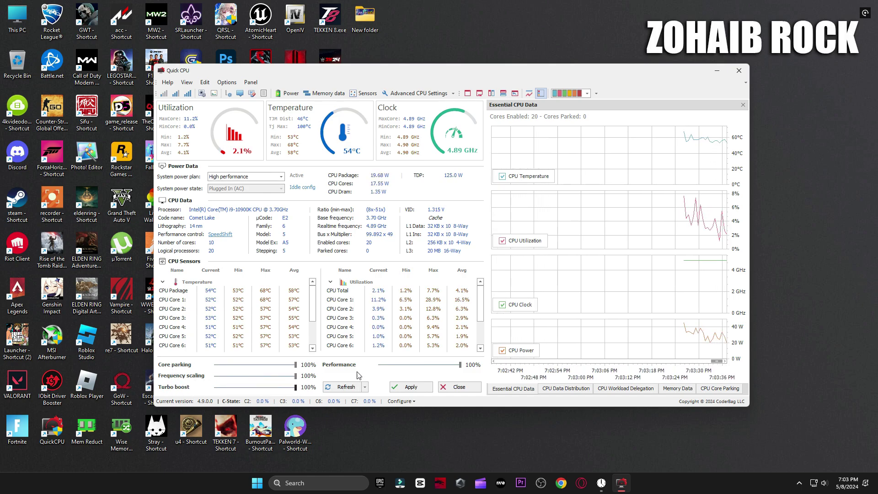
pyautogui.moveTo(461, 365); pyautogui.dragTo(455, 369)
pyautogui.click(455, 368)
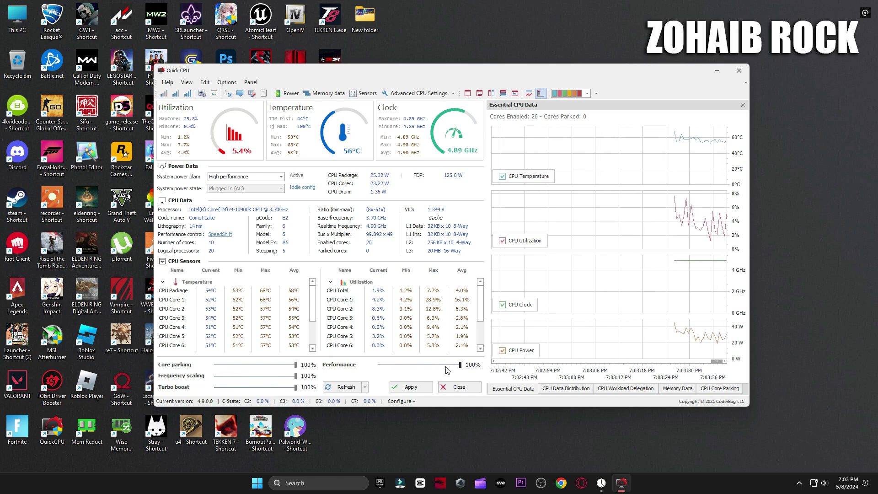
pyautogui.click(421, 388)
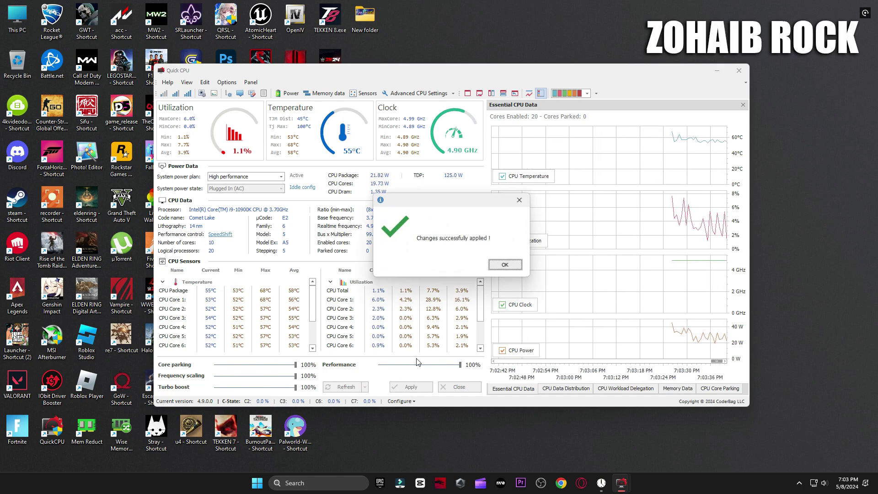
pyautogui.click(504, 263)
pyautogui.click(470, 391)
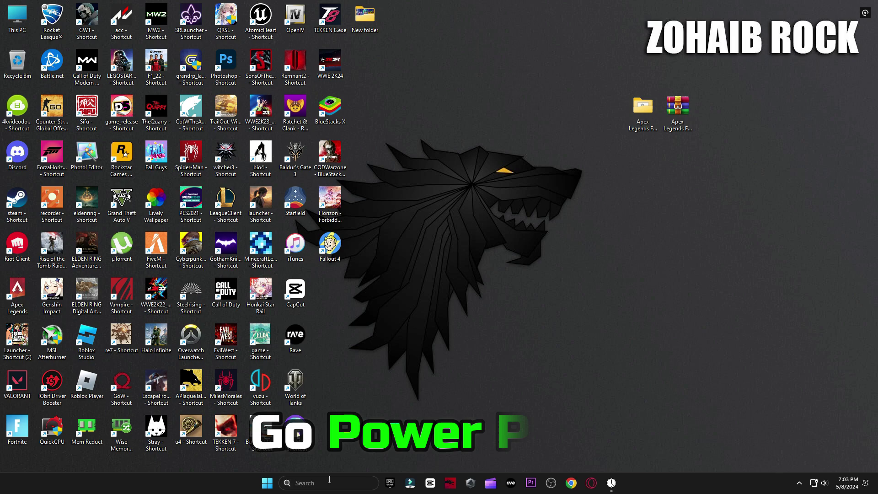
# Check the active power plan in the Windows Power Options, including the additional plans.
pyautogui.click(329, 478)
pyautogui.write('power')
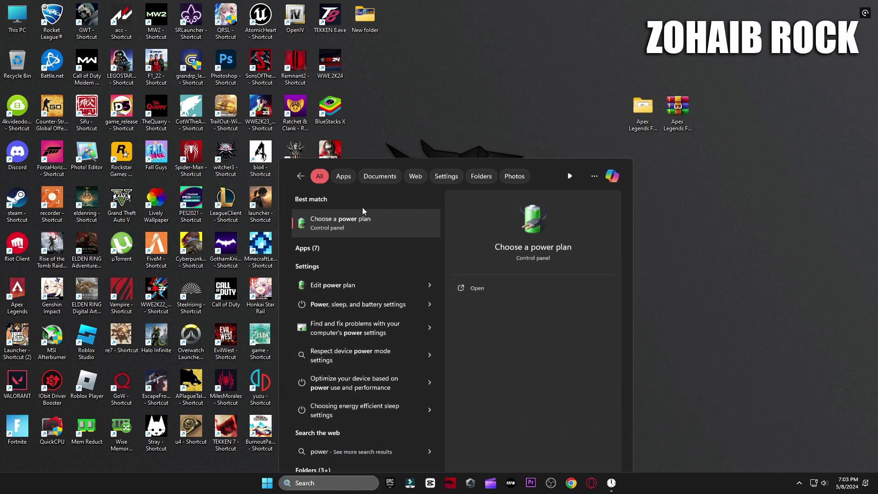
pyautogui.click(362, 206)
pyautogui.click(430, 229)
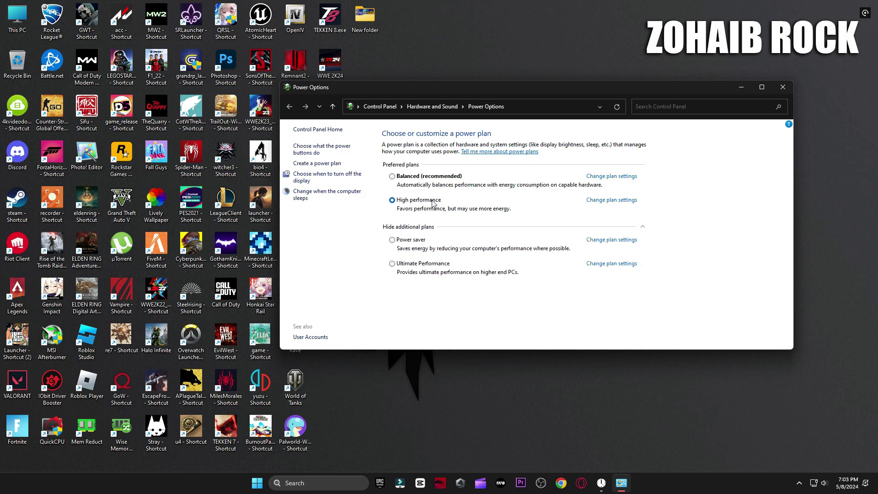
pyautogui.click(642, 229)
pyautogui.click(783, 87)
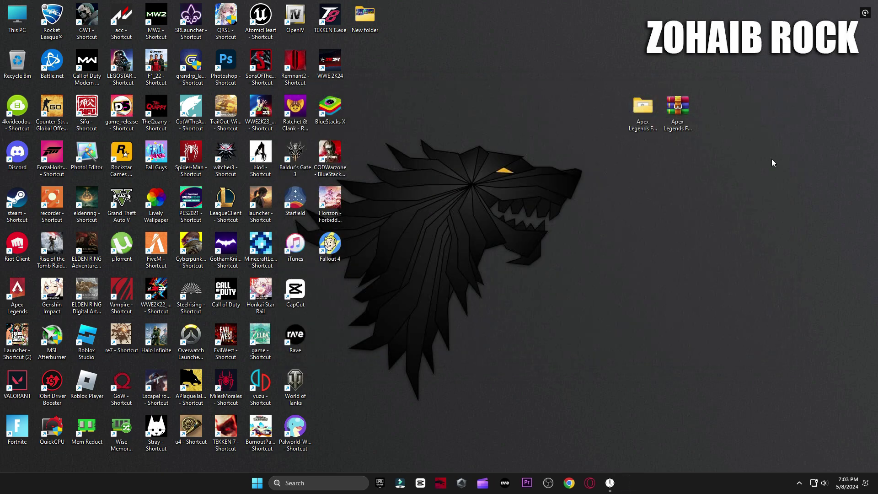
# Open M1 Mouse Acceleration from the 6 Mouse & Keyboard Settings folder, then review and accept the pointer and button settings.
pyautogui.doubleClick(649, 108)
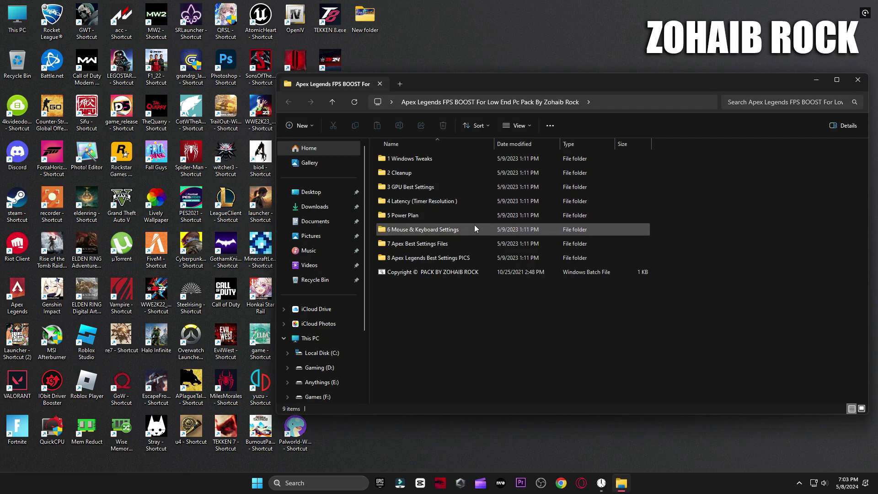
pyautogui.doubleClick(414, 230)
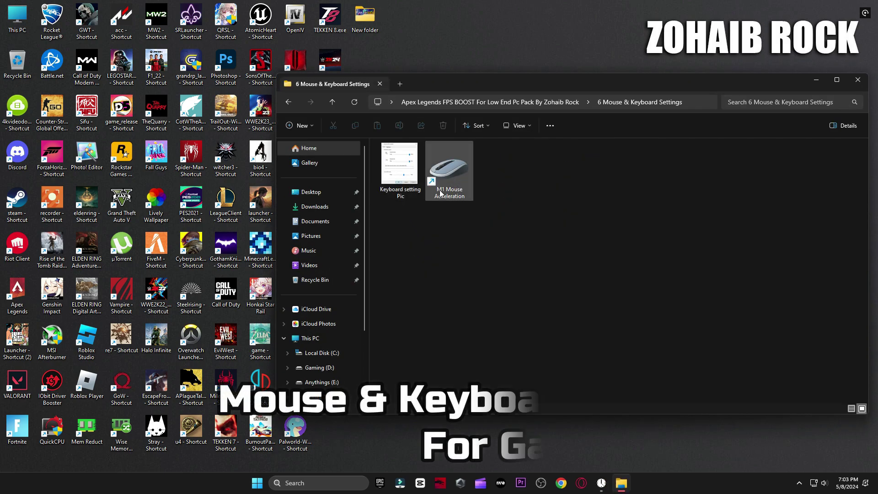
pyautogui.doubleClick(458, 176)
pyautogui.moveTo(165, 19); pyautogui.dragTo(482, 81)
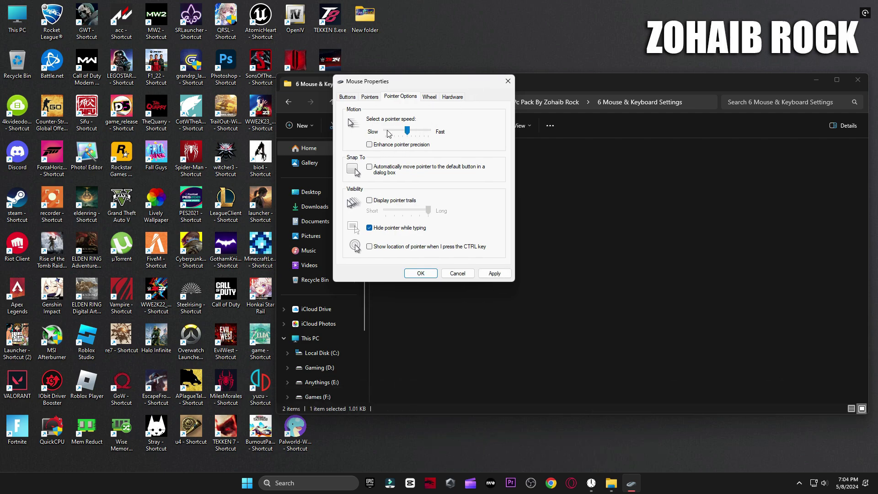
pyautogui.click(347, 96)
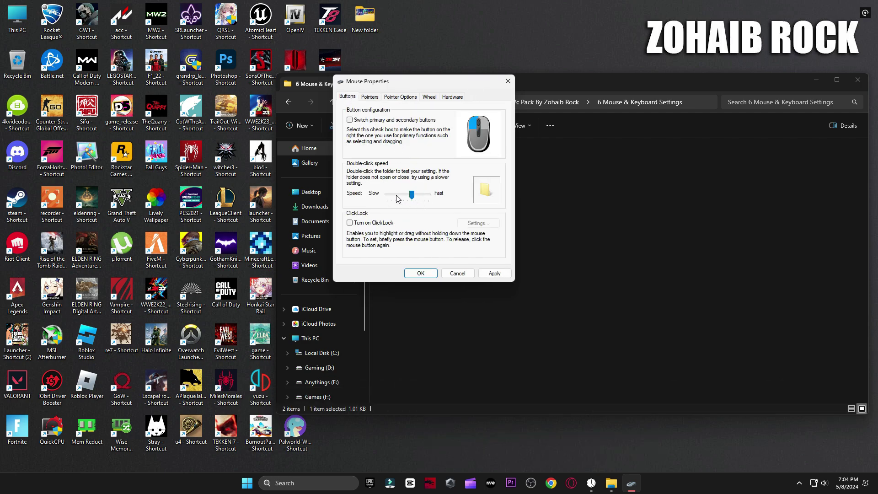
pyautogui.click(416, 273)
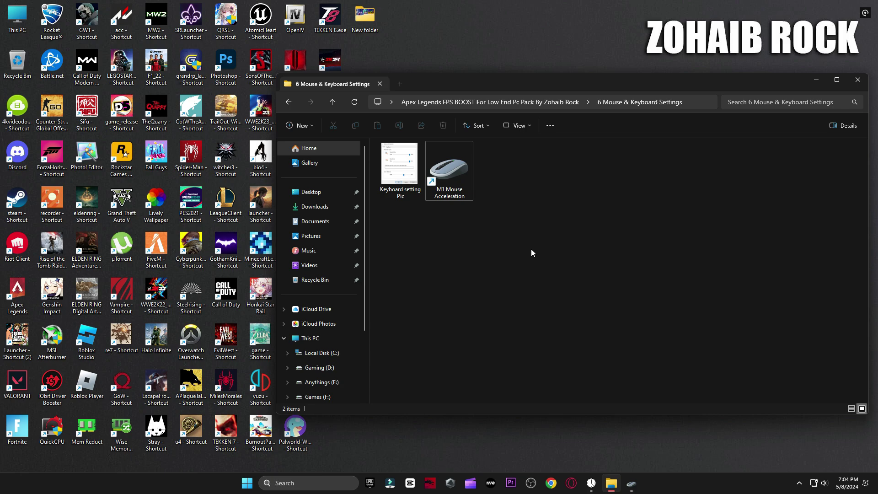
# Open the Keyboard setting Pic image and the Windows Keyboard Properties, and compare the repeat delay, repeat rate and cursor blink settings side by side.
pyautogui.doubleClick(411, 176)
pyautogui.click(281, 480)
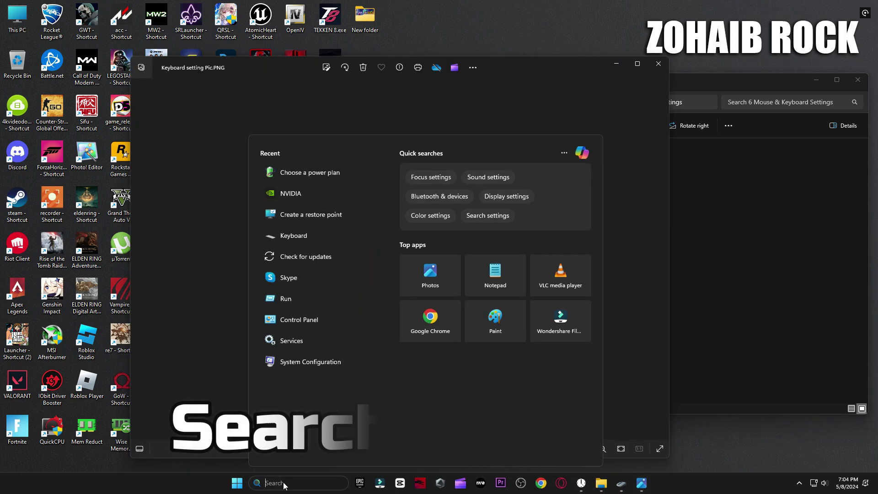
pyautogui.write('keyboard')
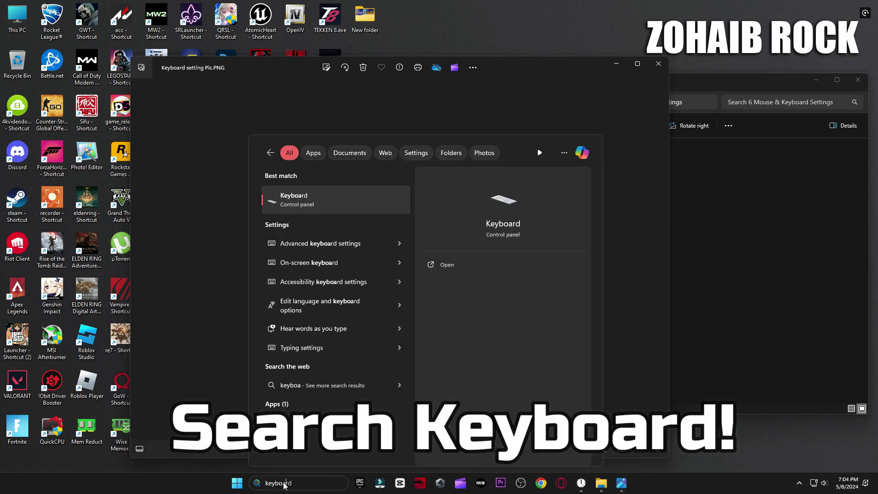
pyautogui.click(303, 200)
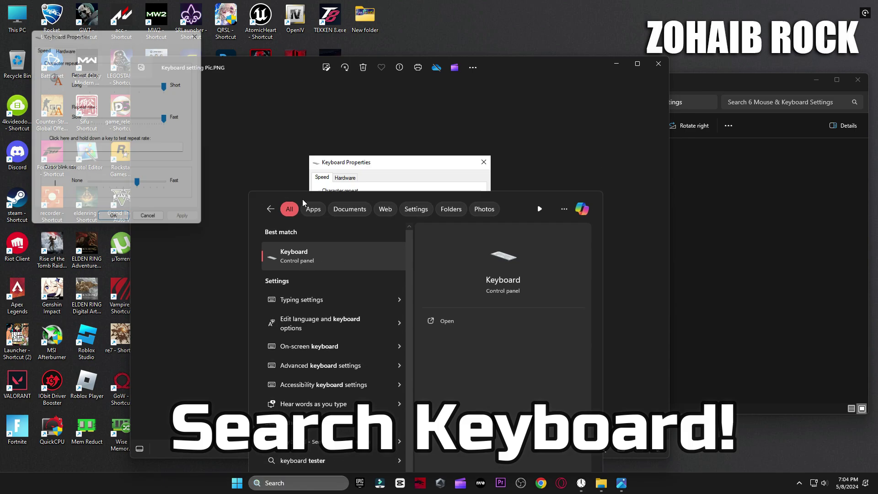
pyautogui.moveTo(166, 31); pyautogui.dragTo(634, 163)
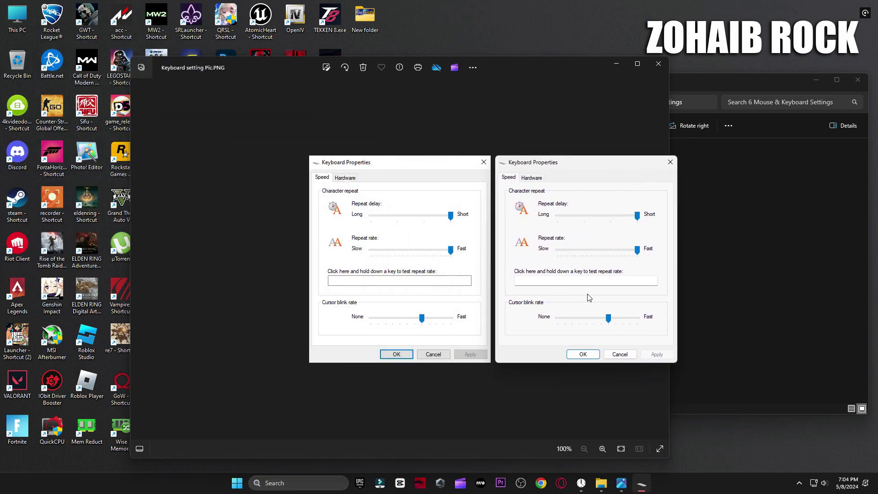
pyautogui.click(659, 63)
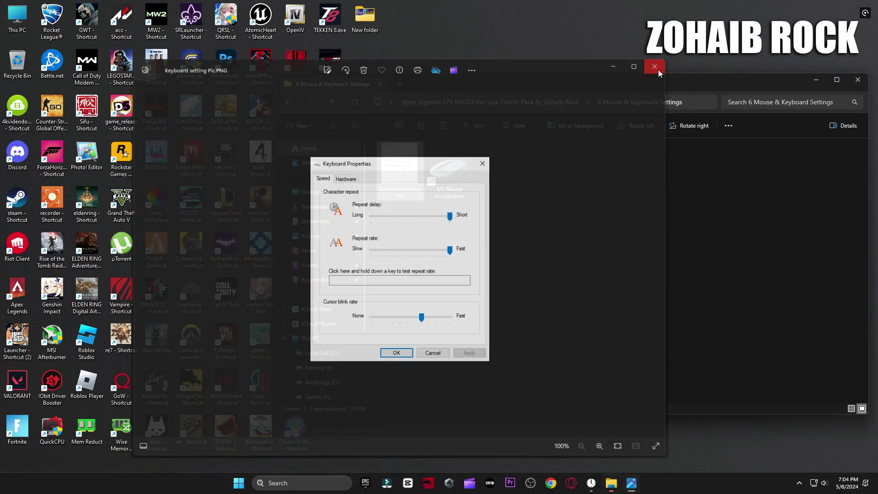
# Copy autoexec.cfg from the 7 Apex Best Settings Files folder of the boost pack.
pyautogui.hotkey('alt', 'Left')
pyautogui.doubleClick(422, 246)
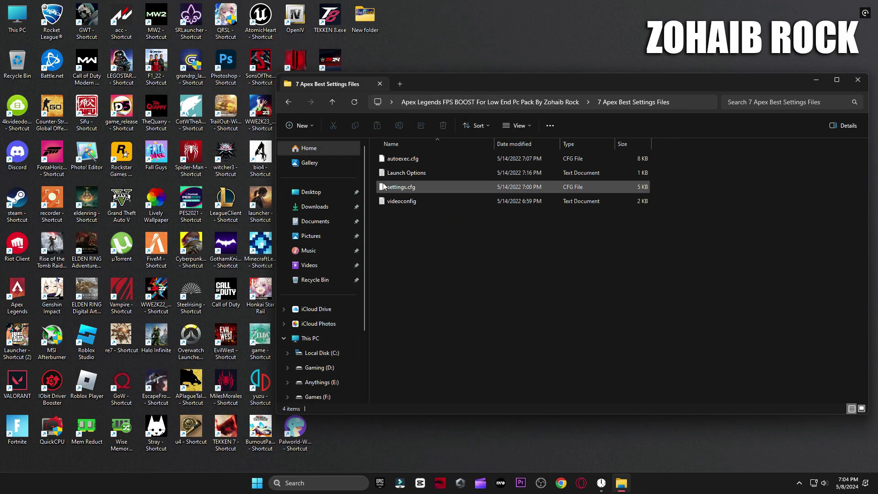
pyautogui.rightClick(405, 158)
pyautogui.click(432, 170)
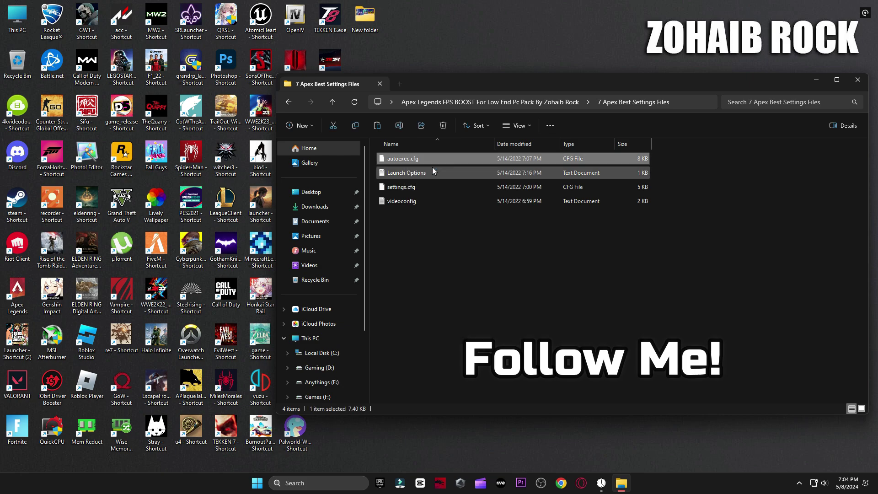
# Switch to Steam, browse the local files of Apex Legends and open the cfg folder of its installation.
pyautogui.doubleClick(17, 202)
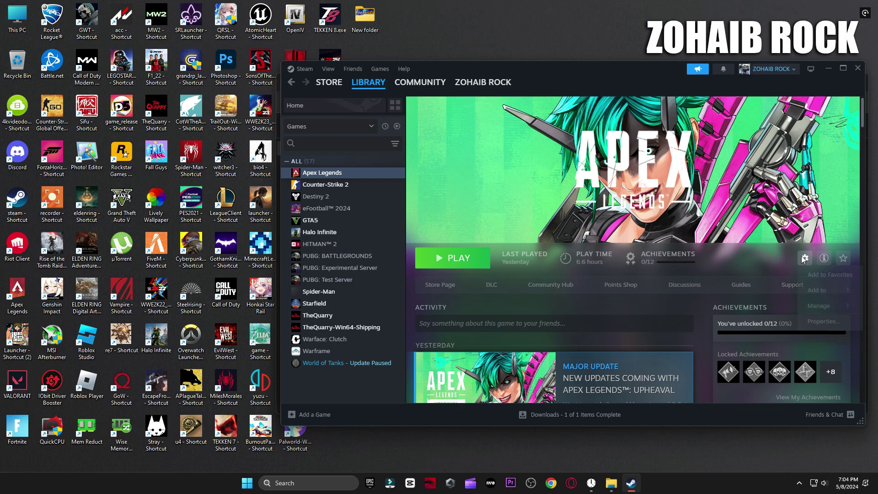
pyautogui.moveTo(822, 307)
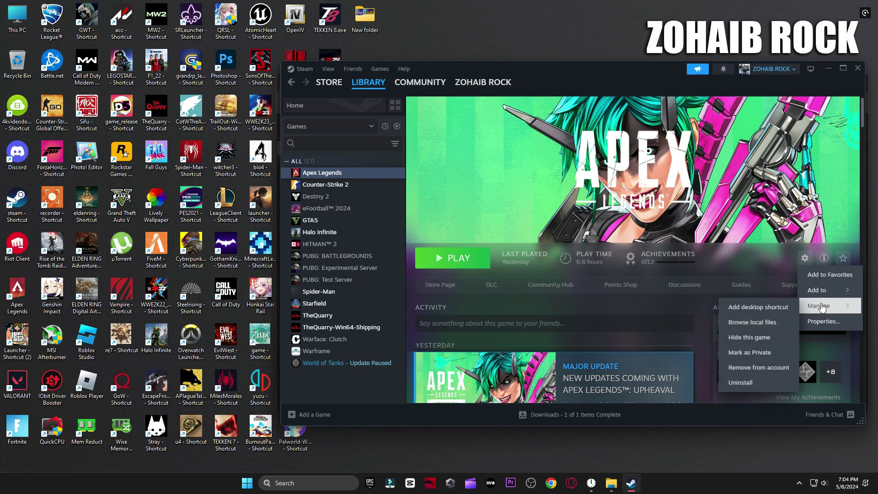
pyautogui.click(754, 322)
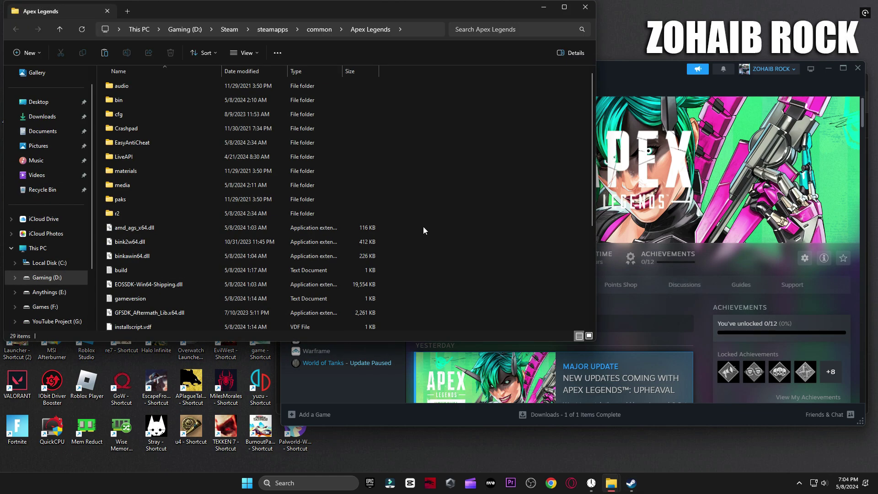
pyautogui.doubleClick(154, 115)
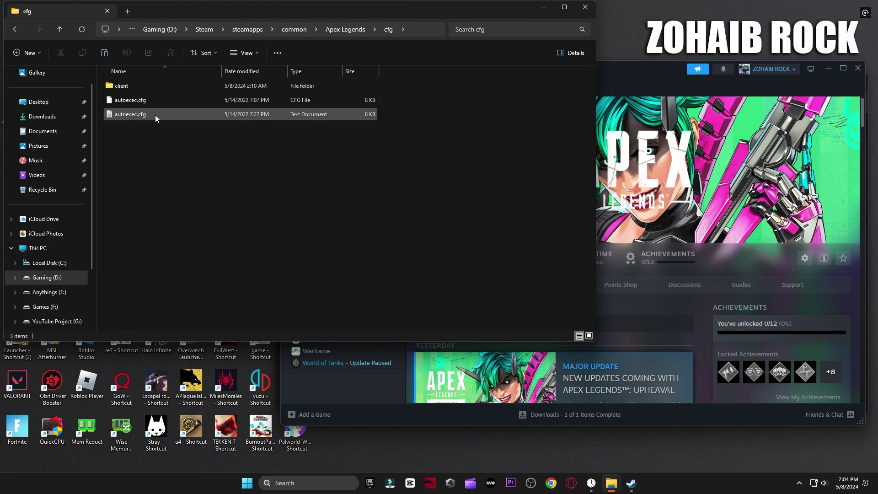
# Paste autoexec.cfg into the cfg folder, replace the existing file, and return to the boost pack folder.
pyautogui.rightClick(152, 160)
pyautogui.click(161, 165)
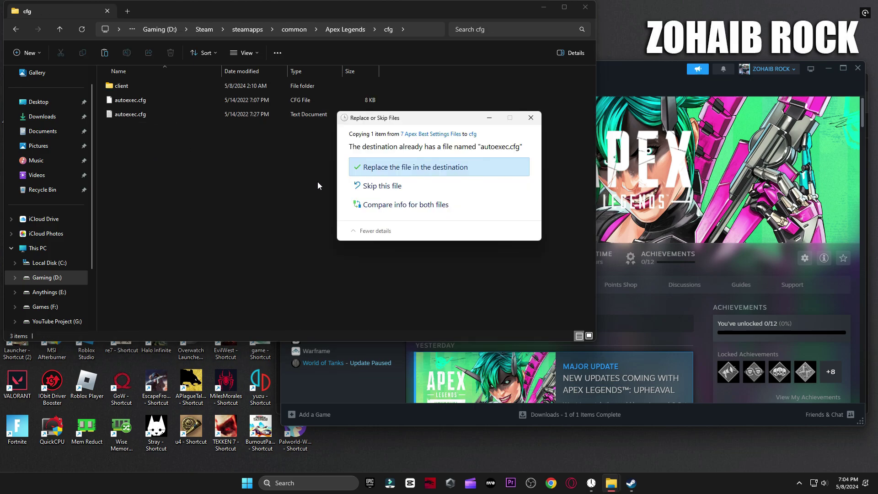
pyautogui.click(462, 167)
pyautogui.click(585, 8)
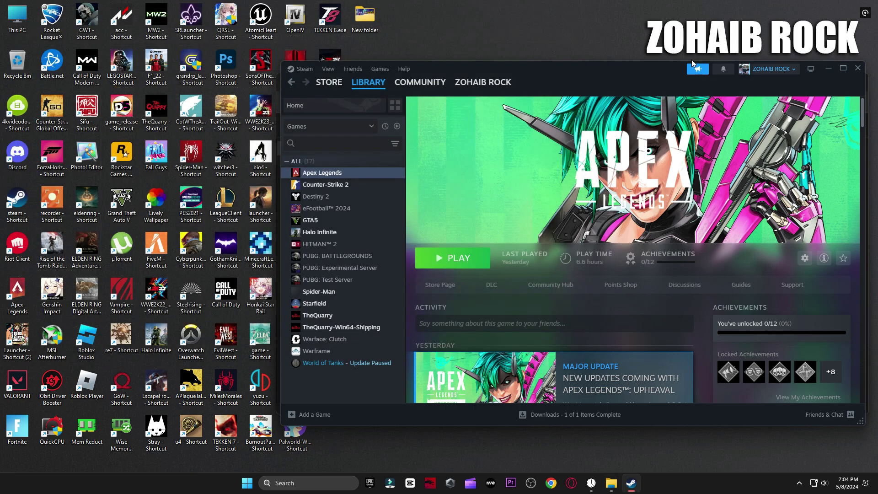
pyautogui.click(827, 70)
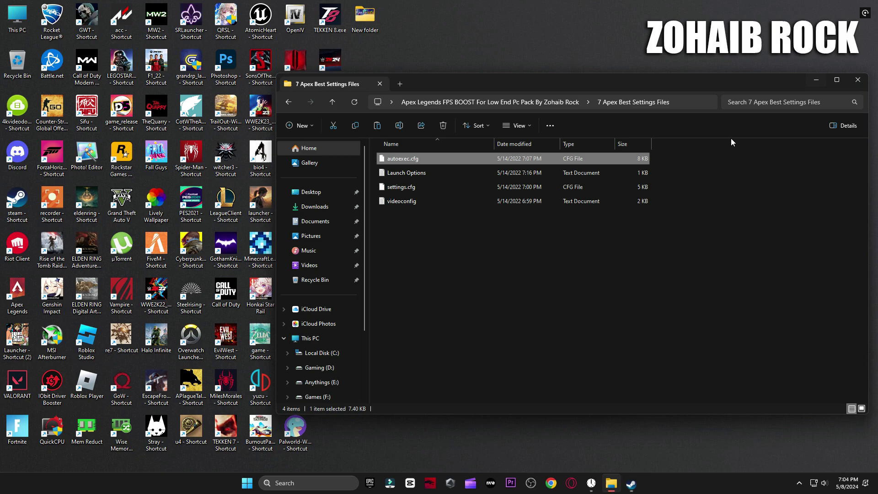
# Copy the full line "+exec autoexec.cfg -dev -preload -high +fps_max 0 -novid -fullscreen -dxlevel95" from the Launch Options text file.
pyautogui.click(421, 175)
pyautogui.doubleClick(416, 174)
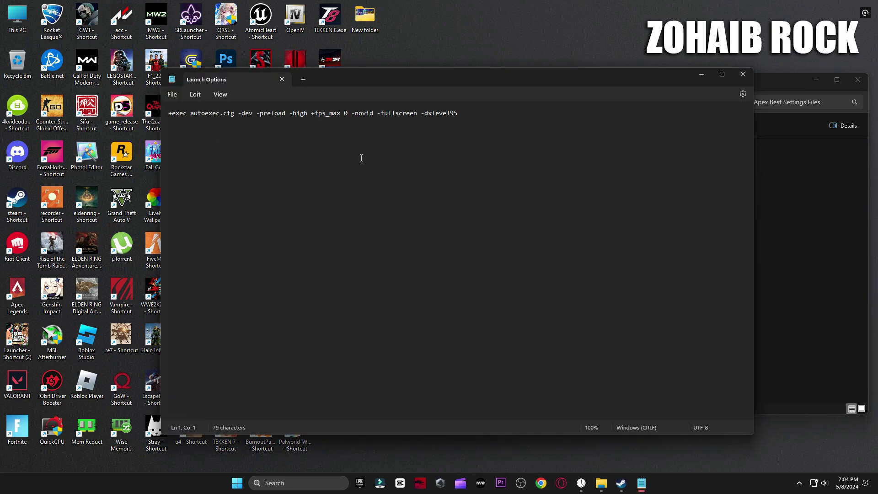
pyautogui.moveTo(453, 114); pyautogui.dragTo(184, 114)
pyautogui.rightClick(203, 114)
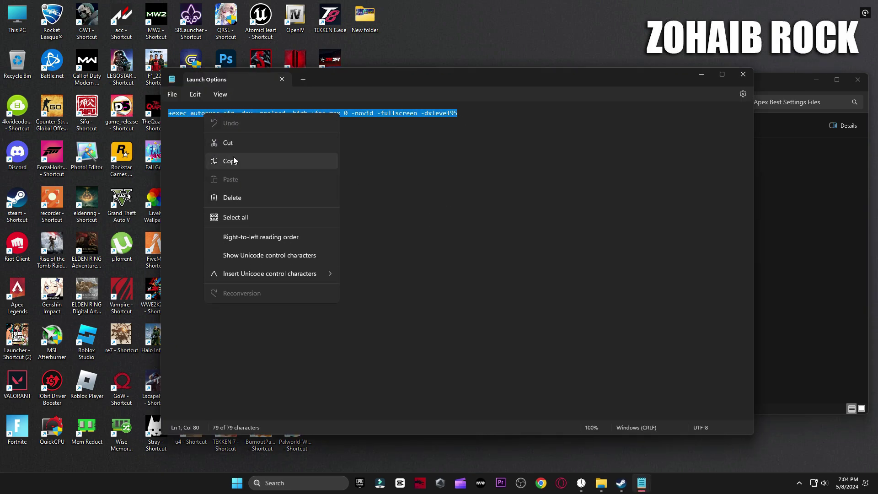
pyautogui.click(226, 160)
# Check the launch options line in the Apex Legends properties in Steam, then close the properties and the Launch Options text file.
pyautogui.click(621, 483)
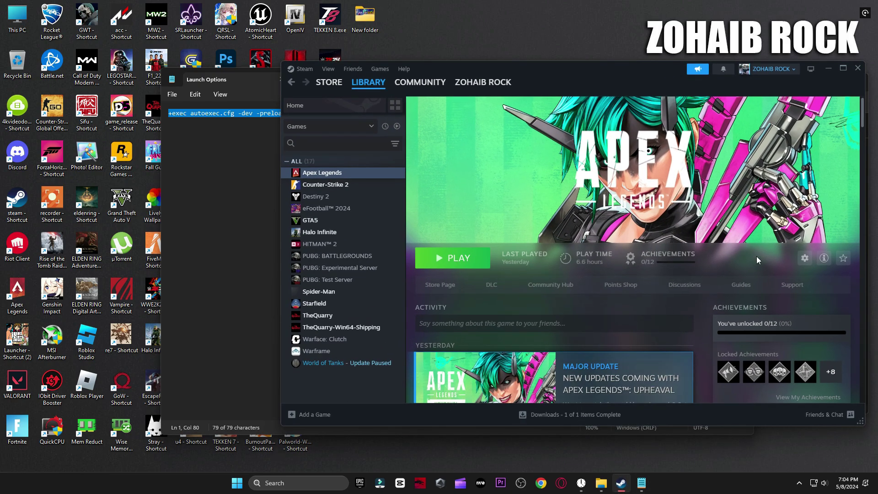
pyautogui.click(804, 258)
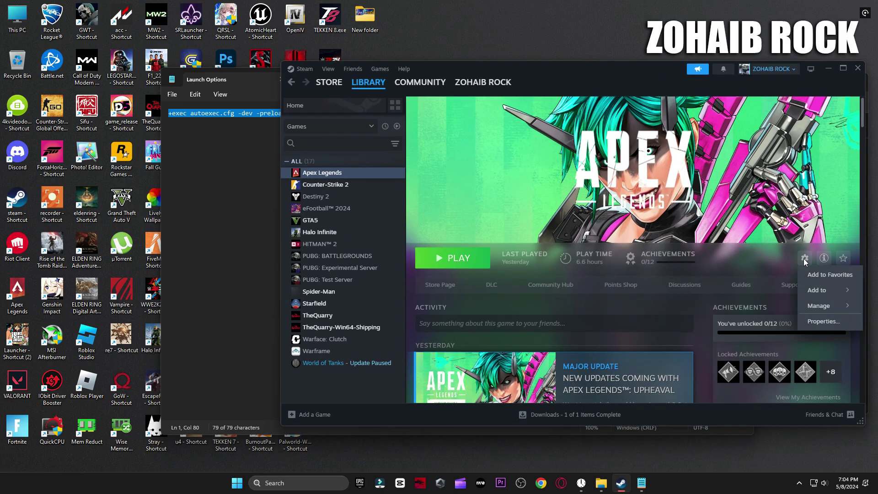
pyautogui.click(822, 322)
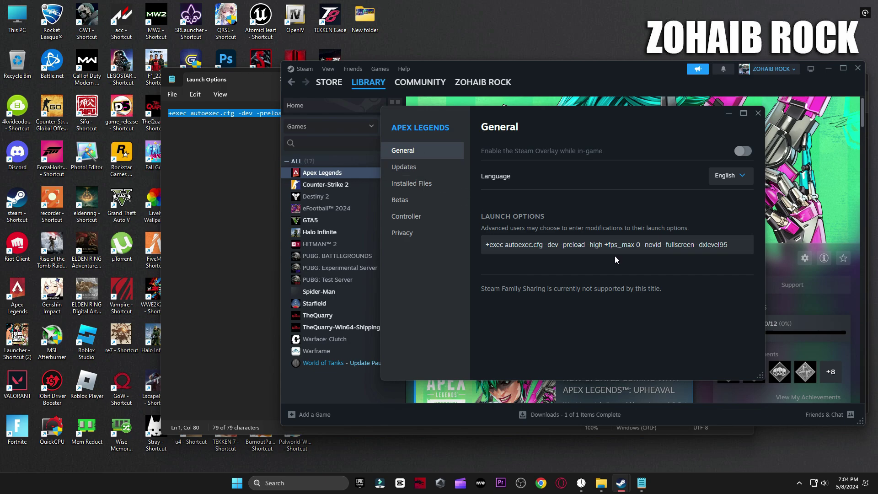
pyautogui.click(498, 245)
pyautogui.hotkey('shift', 'End')
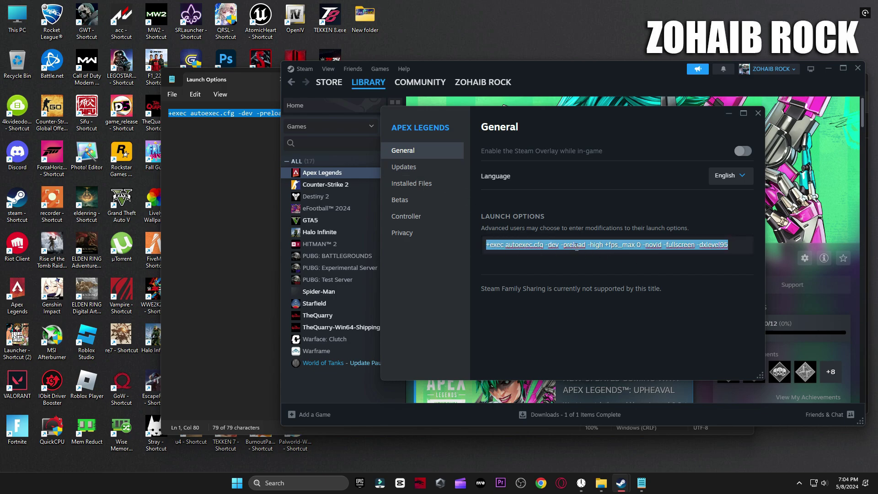
pyautogui.click(758, 114)
pyautogui.click(828, 69)
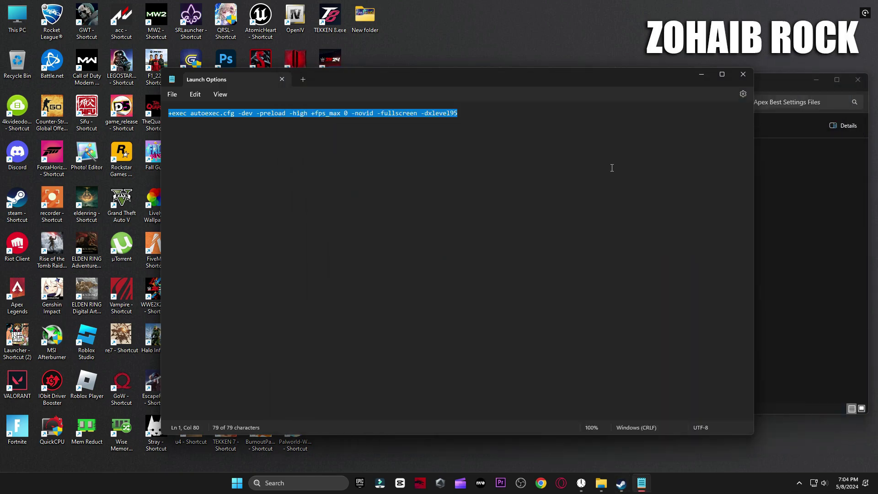
pyautogui.click(743, 75)
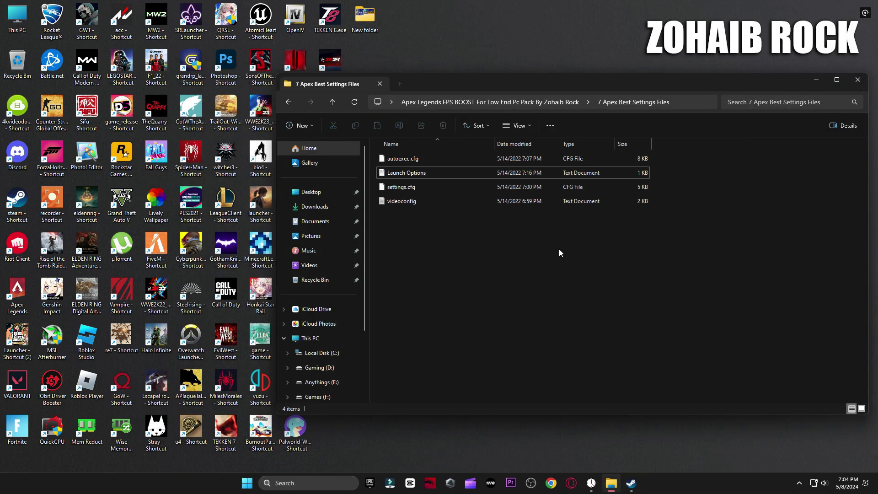
# Copy settings.cfg and videoconfig together from the 7 Apex Best Settings Files folder.
pyautogui.moveTo(558, 249); pyautogui.dragTo(390, 188)
pyautogui.rightClick(396, 187)
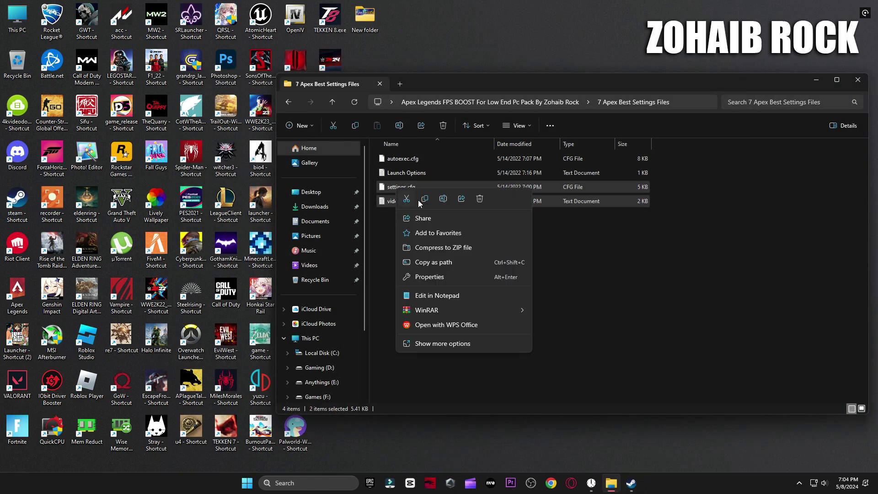
pyautogui.click(418, 200)
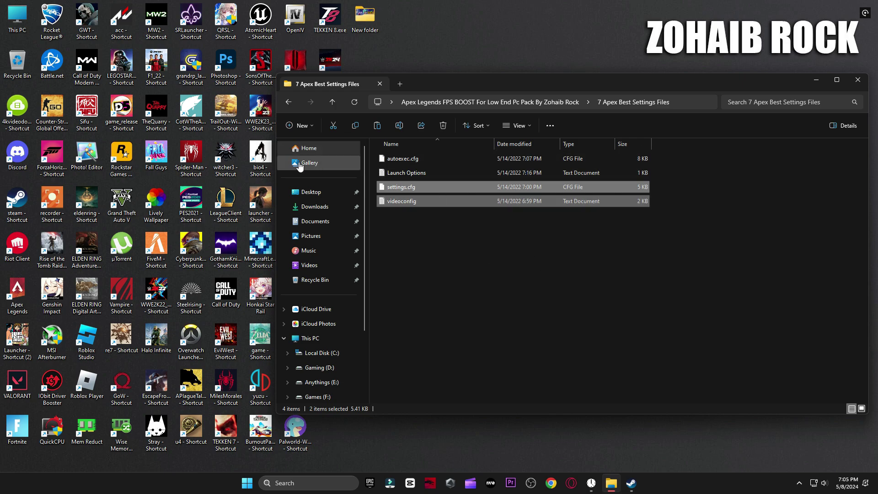
# Open the Users > PC > Saved Games > Respawn > Apex > local folder on Local Disk (C:).
pyautogui.doubleClick(17, 18)
pyautogui.doubleClick(150, 104)
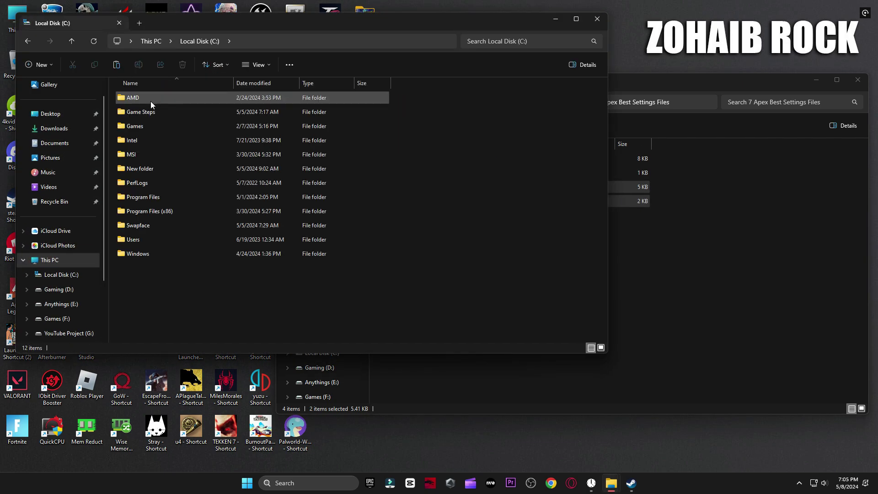
pyautogui.doubleClick(151, 239)
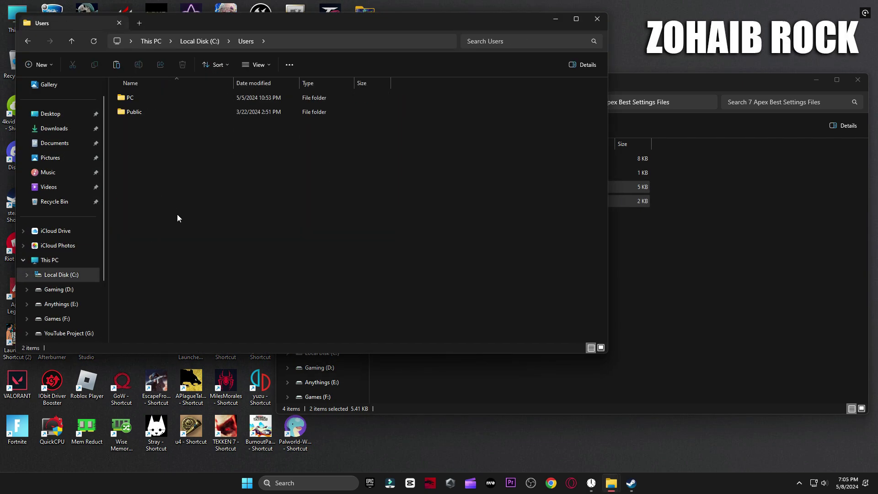
pyautogui.doubleClick(158, 102)
pyautogui.scroll(-2, 192, 165)
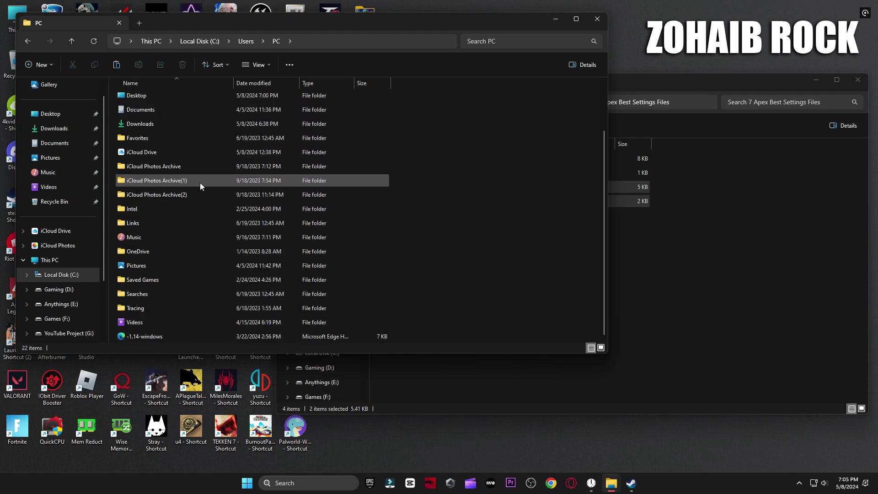
pyautogui.doubleClick(175, 283)
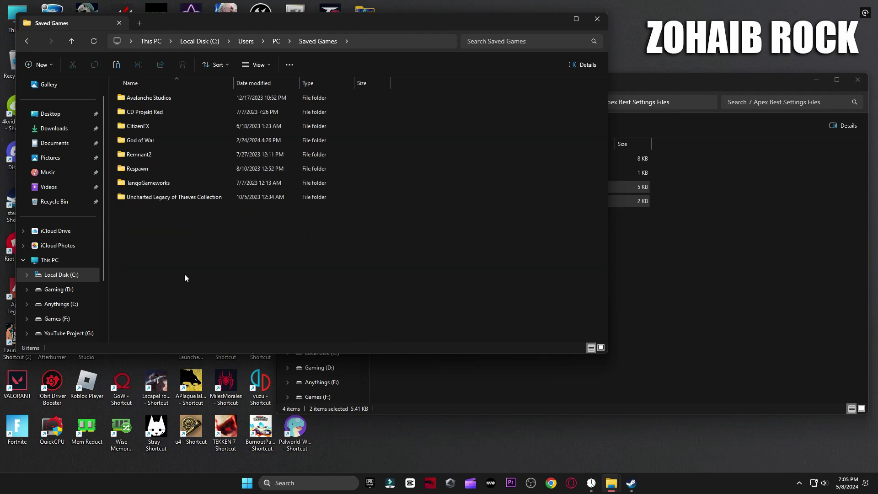
pyautogui.doubleClick(164, 169)
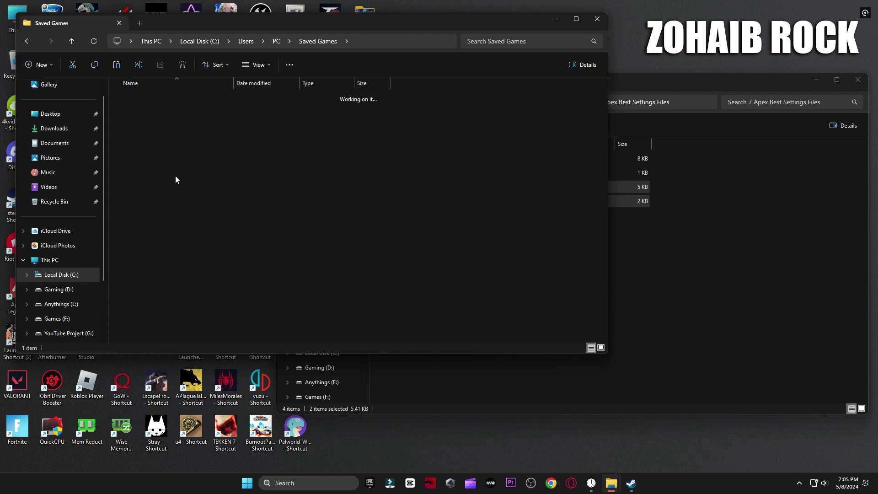
pyautogui.click(150, 98)
pyautogui.doubleClick(150, 98)
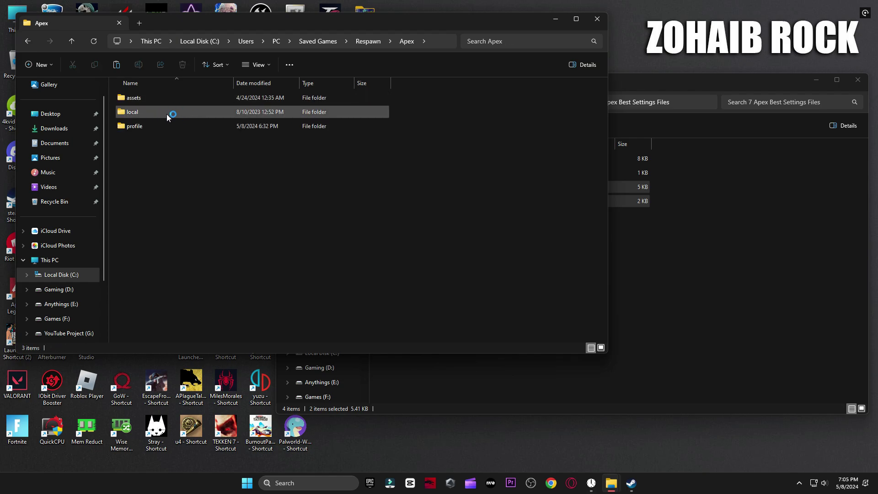
pyautogui.doubleClick(167, 112)
# Paste settings.cfg and videoconfig into the local folder, replace the existing files, and close the folder window.
pyautogui.rightClick(208, 178)
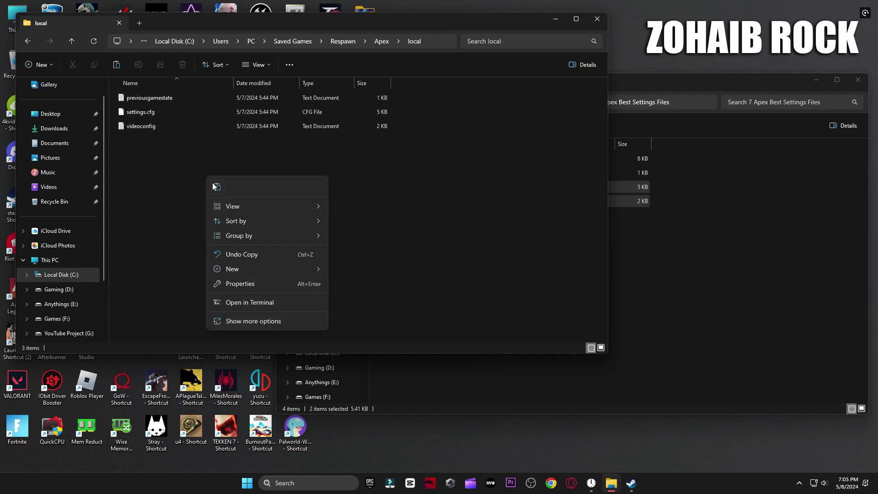
pyautogui.click(211, 183)
pyautogui.click(420, 170)
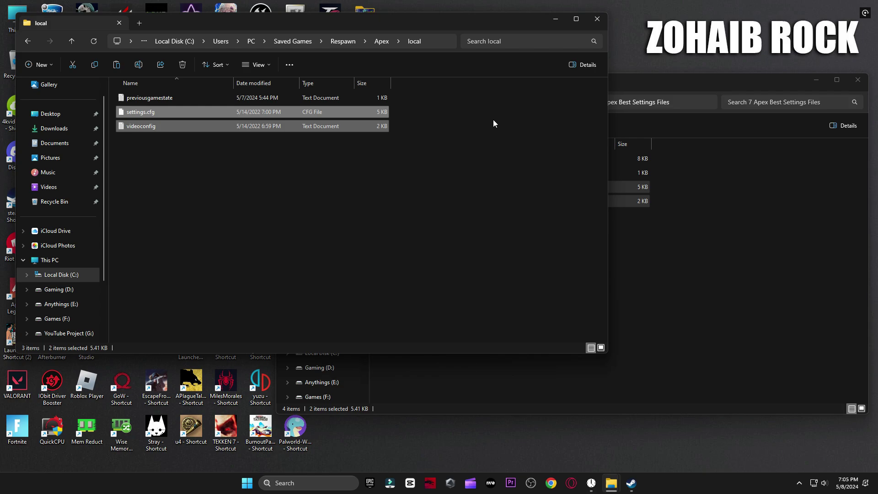
pyautogui.click(605, 18)
# Return to the boost pack's main folder and open 8 Apex Legends Best Settings PICS.
pyautogui.hotkey('alt', 'Left')
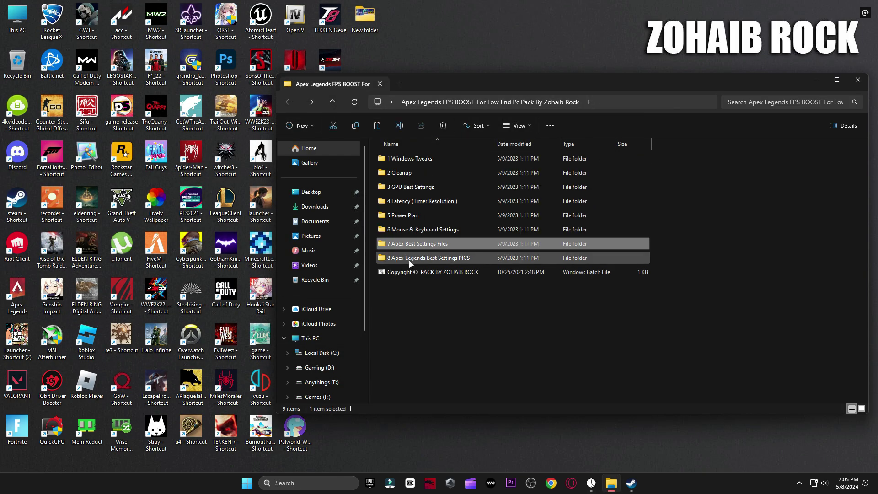
pyautogui.click(386, 259)
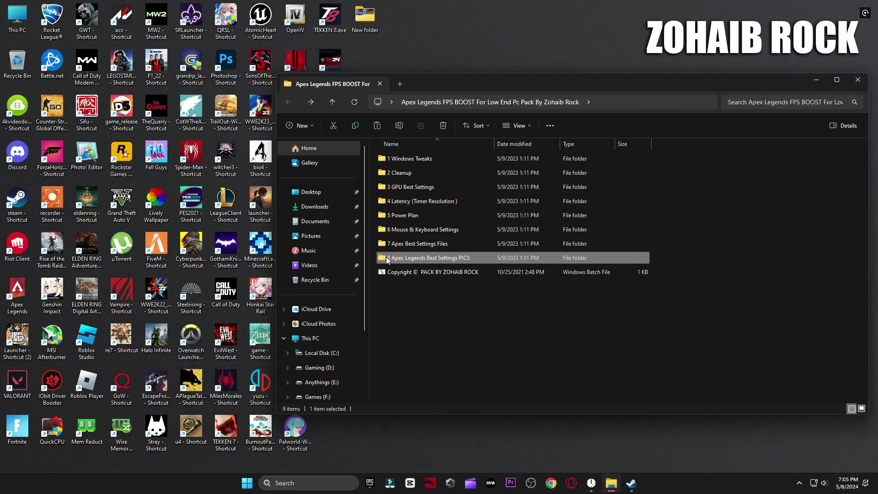
pyautogui.doubleClick(431, 258)
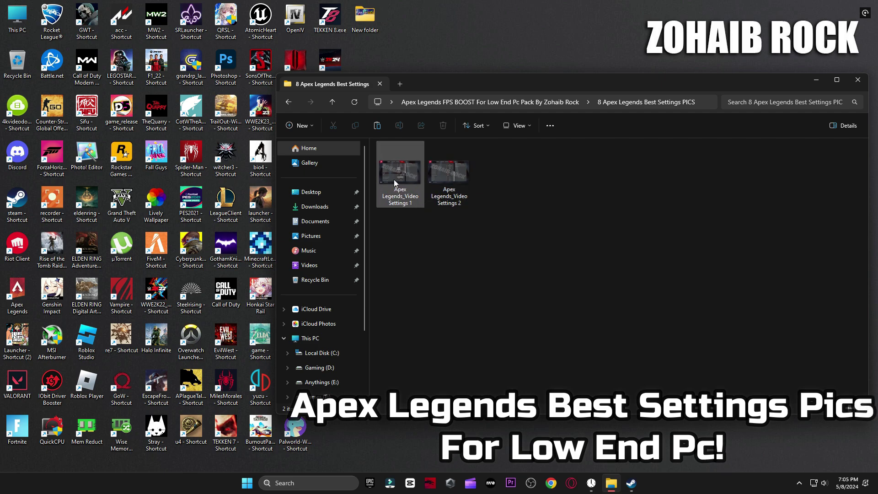
# View the Apex Legends_Video Settings 1 and Video Settings 2 pictures, and close the image viewer and the folder window.
pyautogui.doubleClick(395, 181)
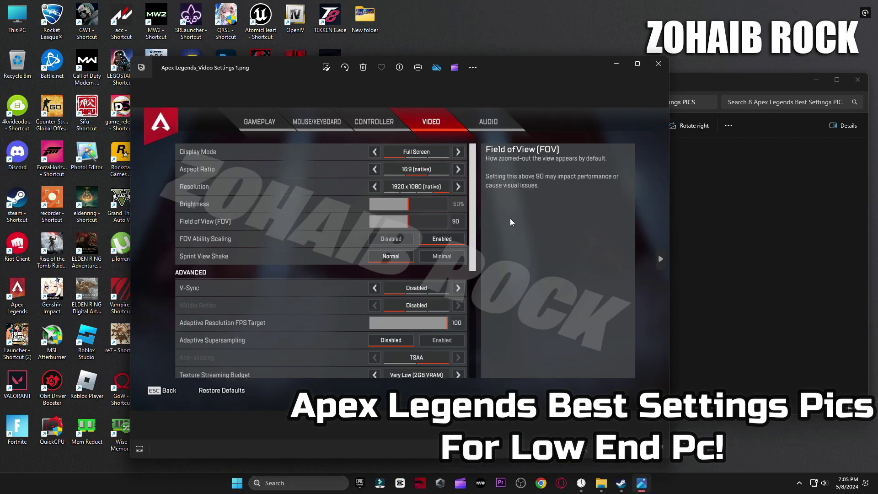
pyautogui.press('Right')
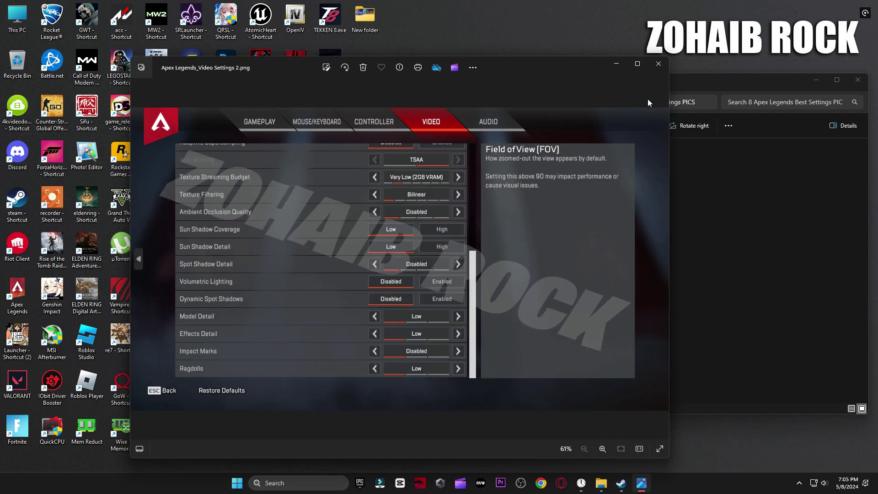
pyautogui.click(659, 63)
pyautogui.click(855, 81)
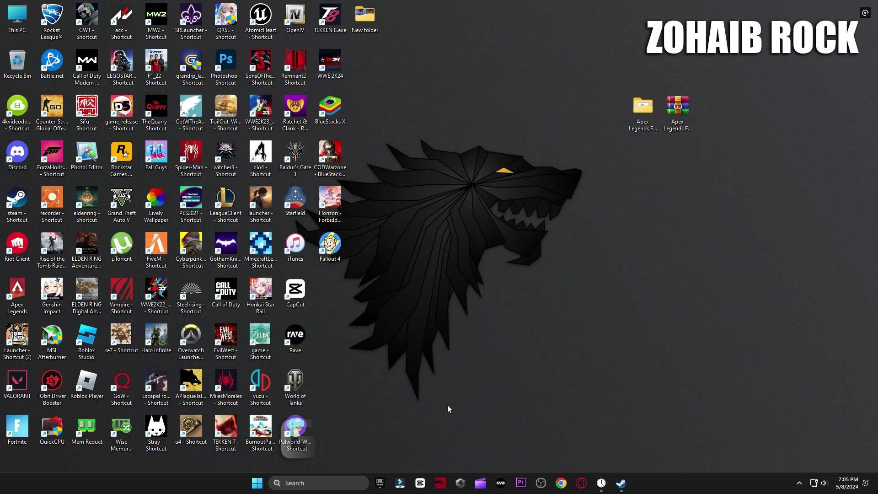
# Open Windows Settings and go from the Game Mode page under Gaming to the related Graphics settings.
pyautogui.click(258, 483)
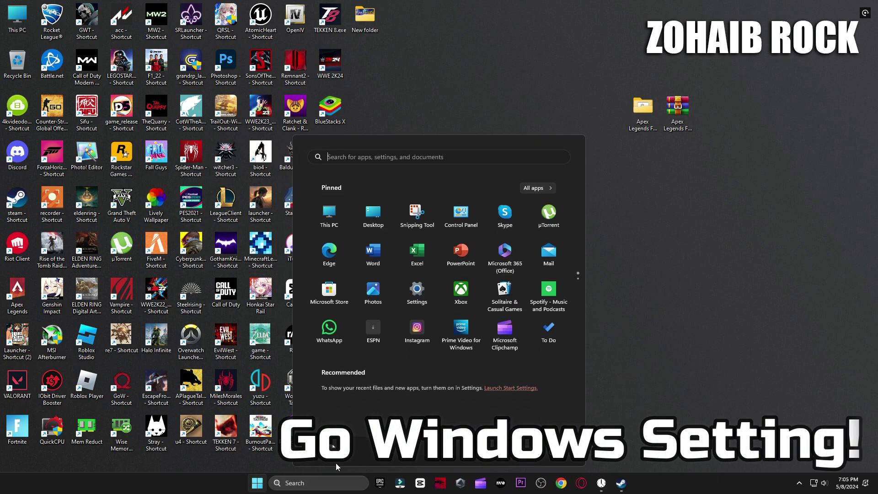
pyautogui.click(409, 302)
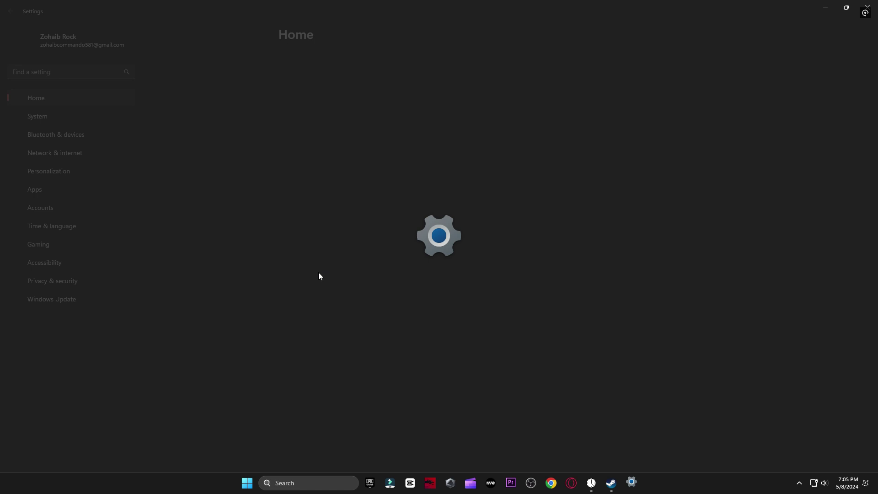
pyautogui.click(83, 247)
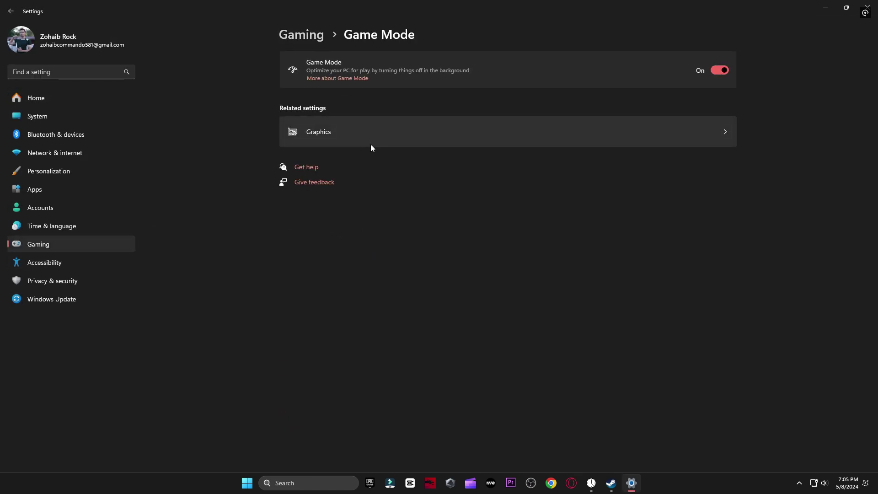
pyautogui.click(371, 145)
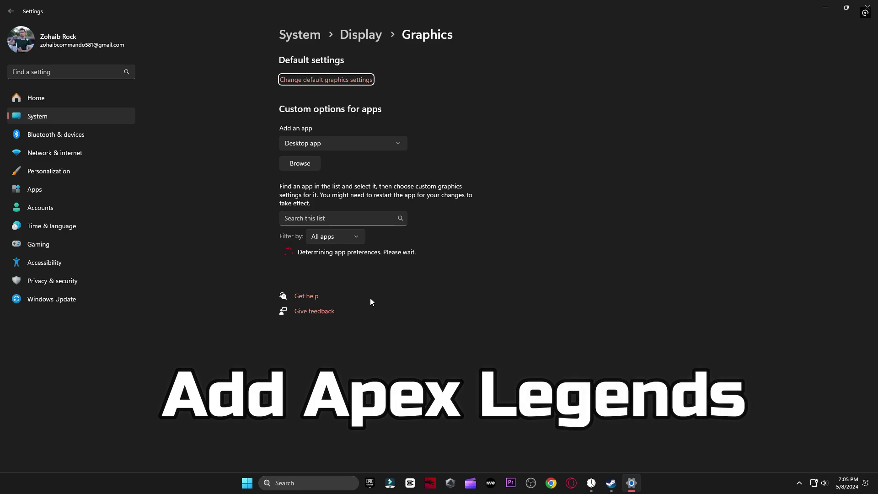
# Reset the custom graphics preference of the Apex Legends entry already in the app list.
pyautogui.scroll(-2, 374, 304)
pyautogui.click(351, 206)
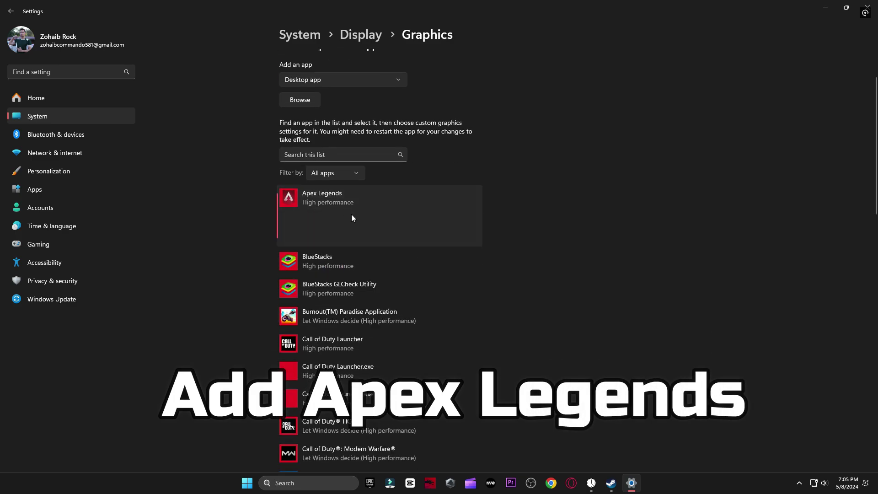
pyautogui.click(465, 234)
pyautogui.scroll(2, 399, 284)
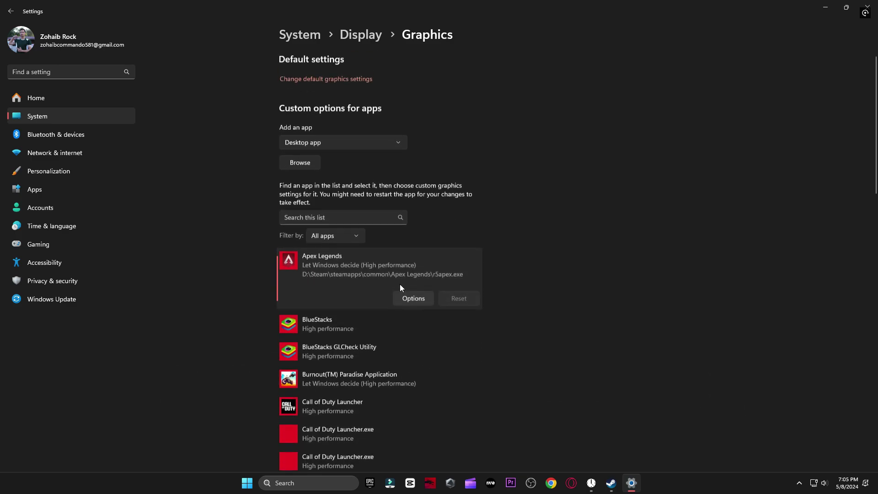
# Browse for a desktop app to add and open the Steam folder on Gaming (D:).
pyautogui.click(297, 163)
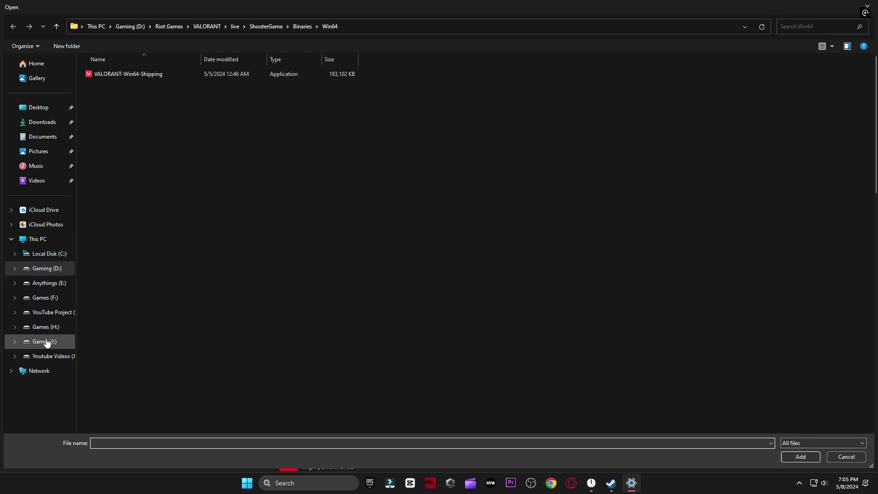
pyautogui.click(46, 343)
pyautogui.doubleClick(108, 74)
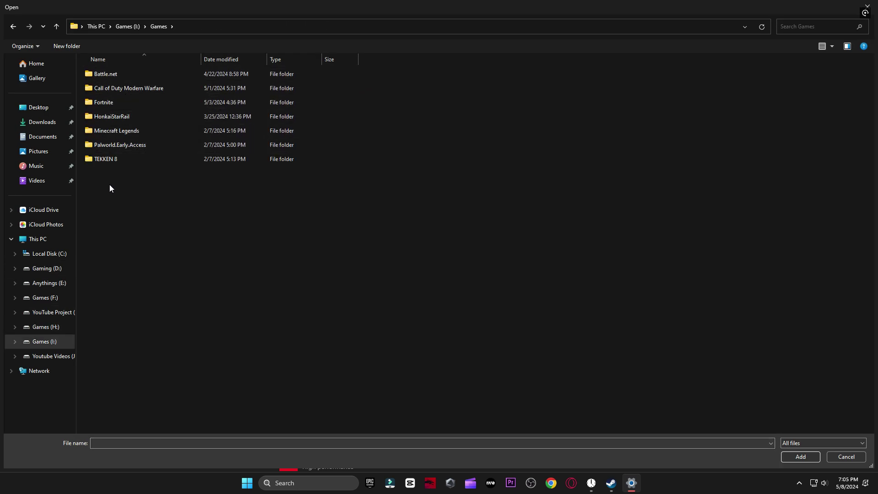
pyautogui.click(63, 270)
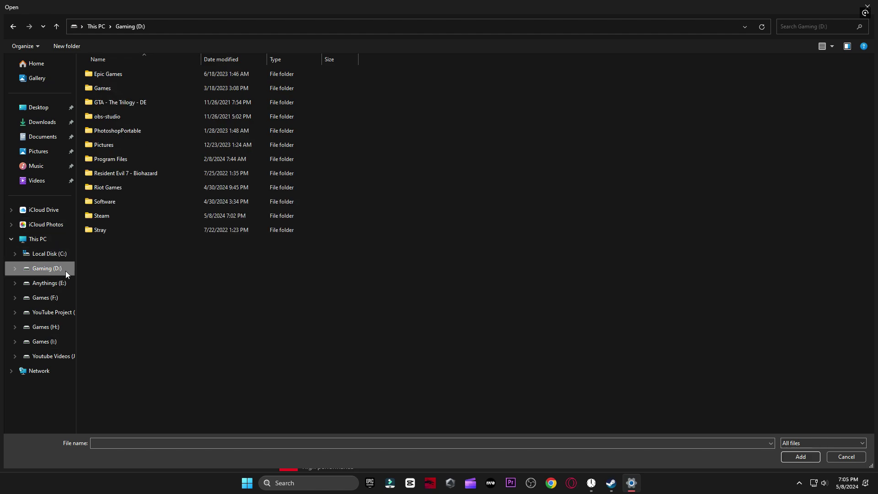
pyautogui.doubleClick(126, 191)
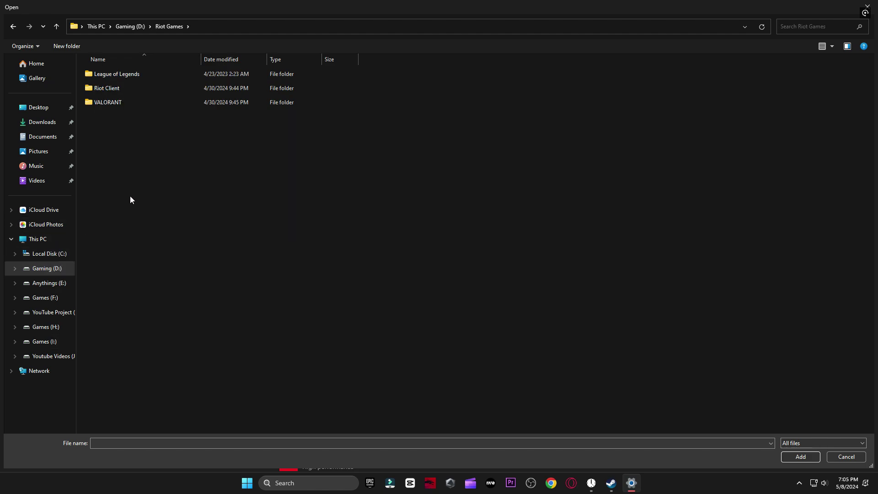
pyautogui.hotkey('alt', 'Left')
pyautogui.doubleClick(94, 217)
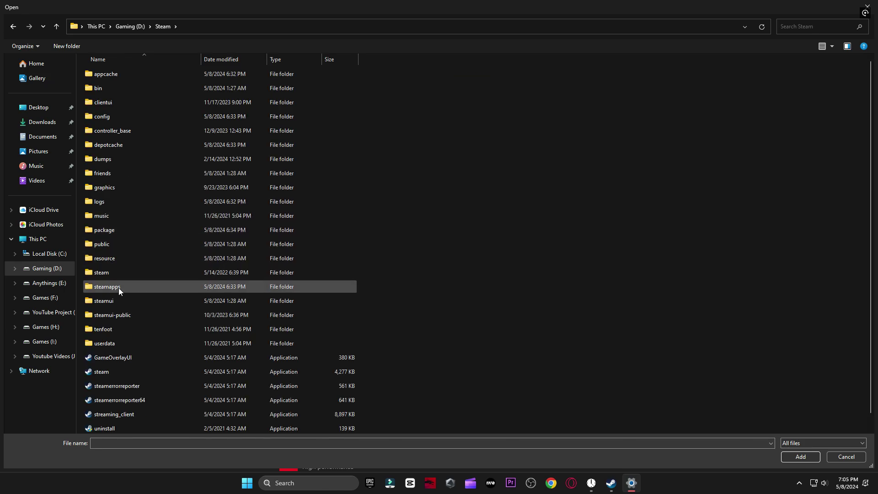
# Add r5apex_dx12 from the steamapps > common > Apex Legends folder to the custom graphics app list.
pyautogui.doubleClick(134, 288)
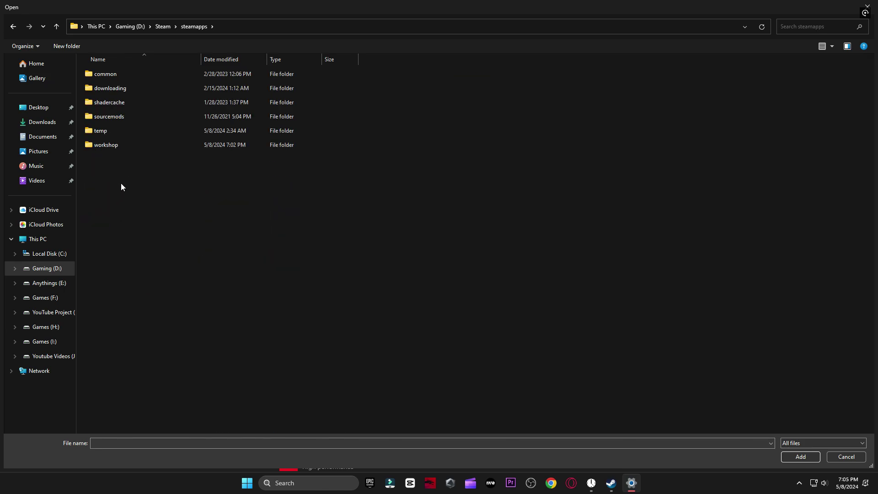
pyautogui.doubleClick(125, 75)
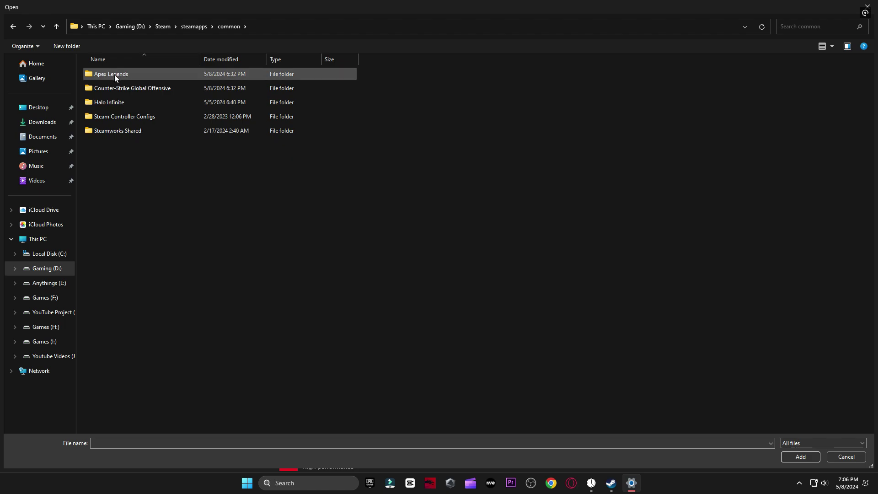
pyautogui.doubleClick(127, 73)
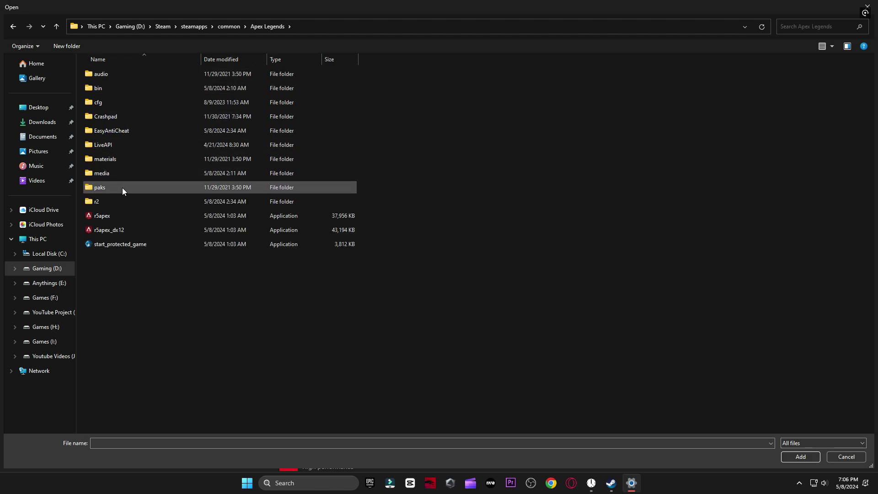
pyautogui.click(123, 226)
pyautogui.press('Return')
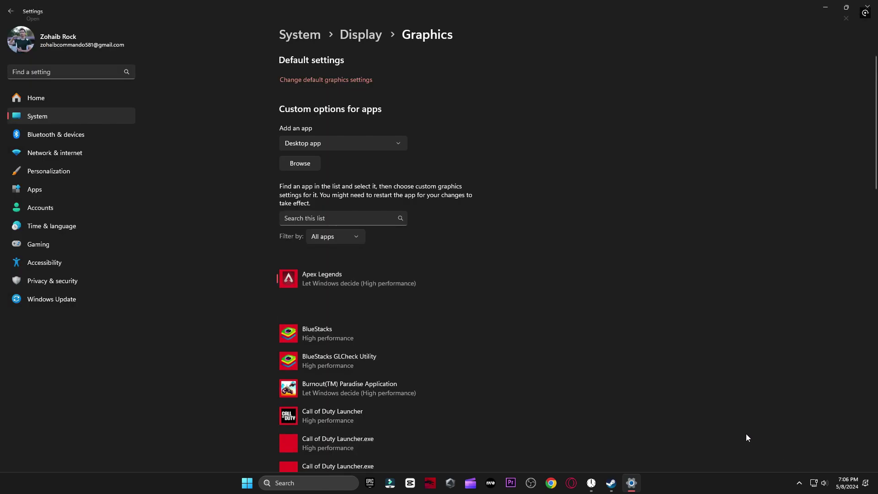
# Set the graphics preference of the r5apex_dx12 Apex Legends entry to High performance and save it.
pyautogui.click(416, 307)
pyautogui.click(407, 237)
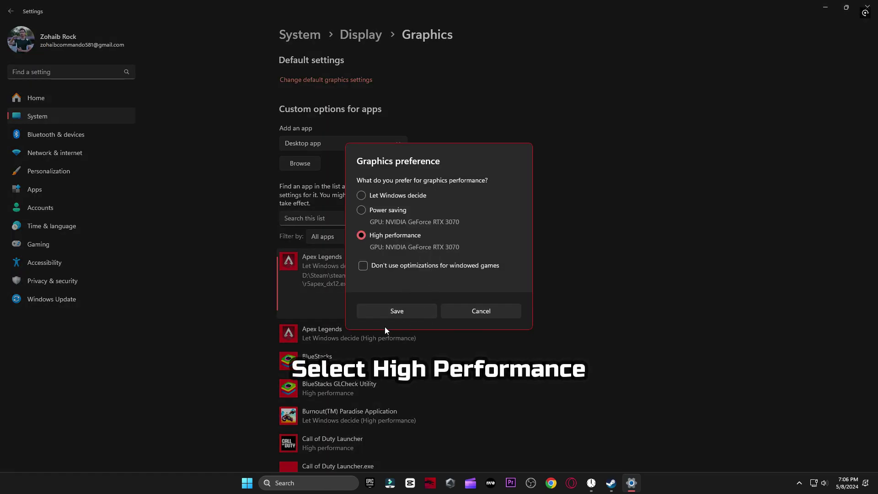
pyautogui.click(396, 310)
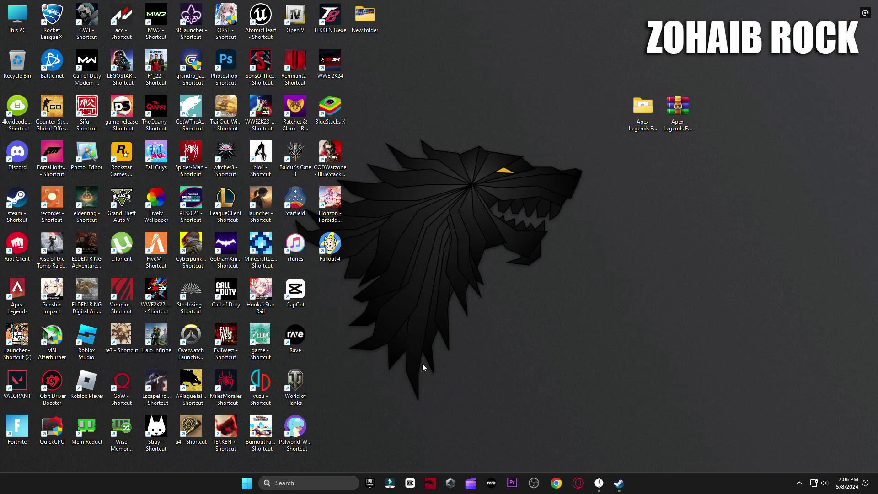
# Open the computer's power options.
pyautogui.press('super')
pyautogui.click(552, 452)
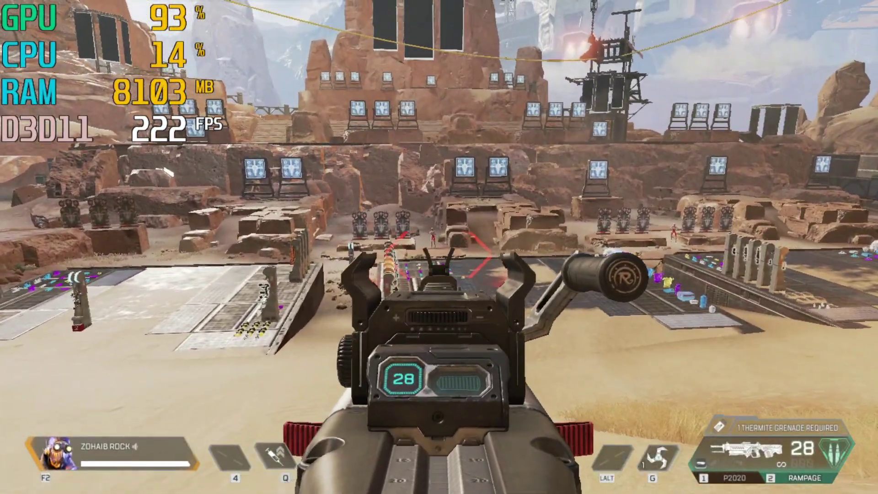
pyautogui.click(440, 247)
pyautogui.moveTo(440, 247); pyautogui.dragTo(439, 247)
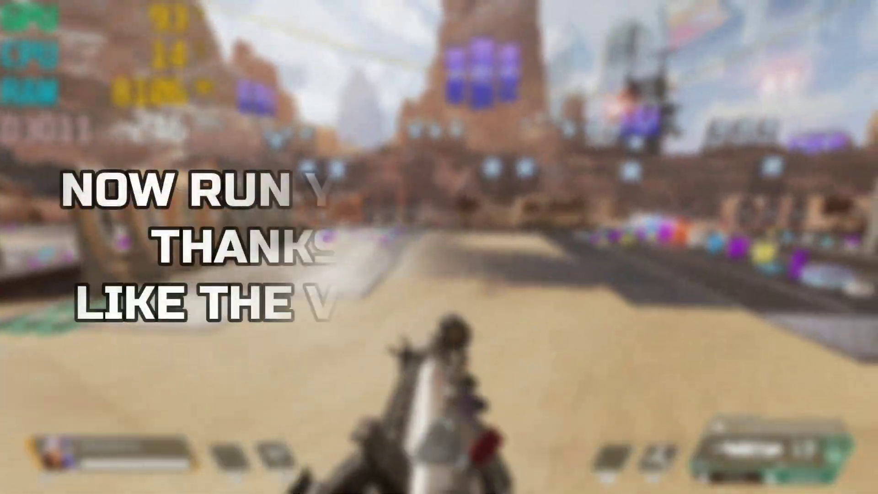
pyautogui.rightClick(439, 247)
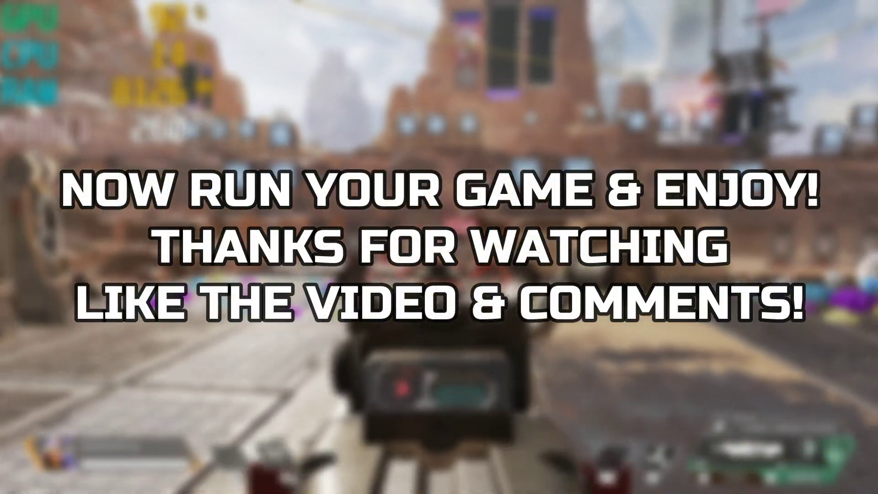
pyautogui.rightClick(439, 247)
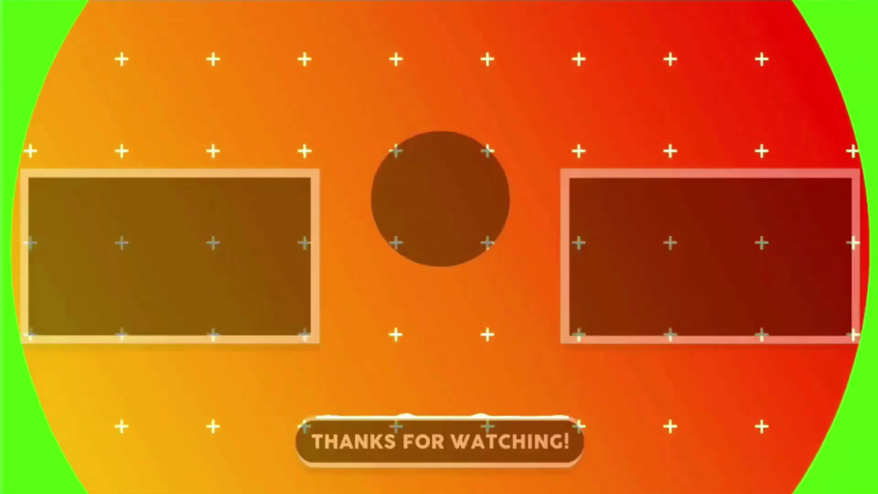